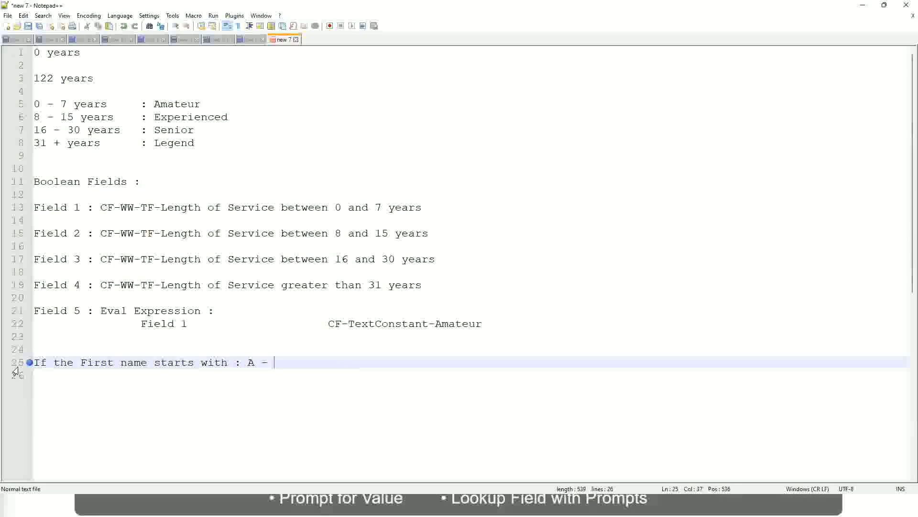
Step: Complete the first-name condition with the range A - G followed by a colon and the label A Listers
{"action": "type", "text": "G"}
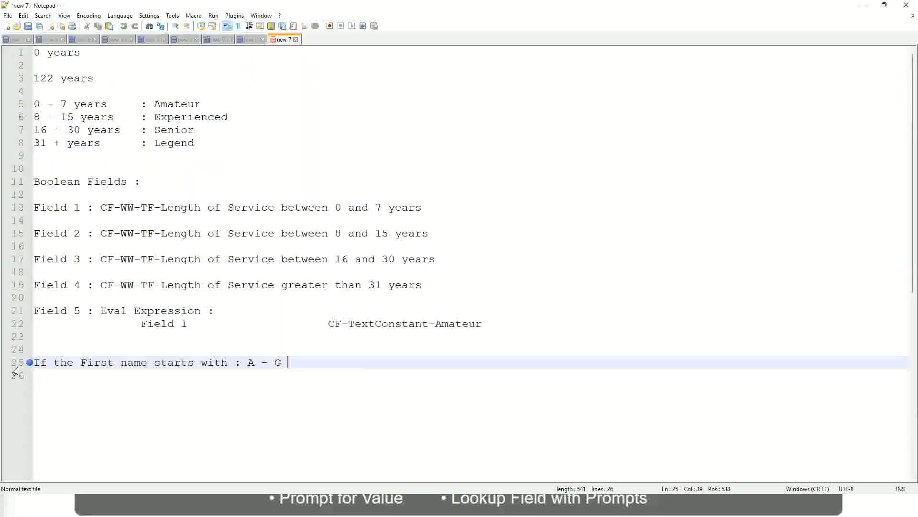
{"action": "type", "text": ":"}
{"action": "key", "text": "Tab"}
{"action": "key", "text": "Tab"}
{"action": "type", "text": "A II"}
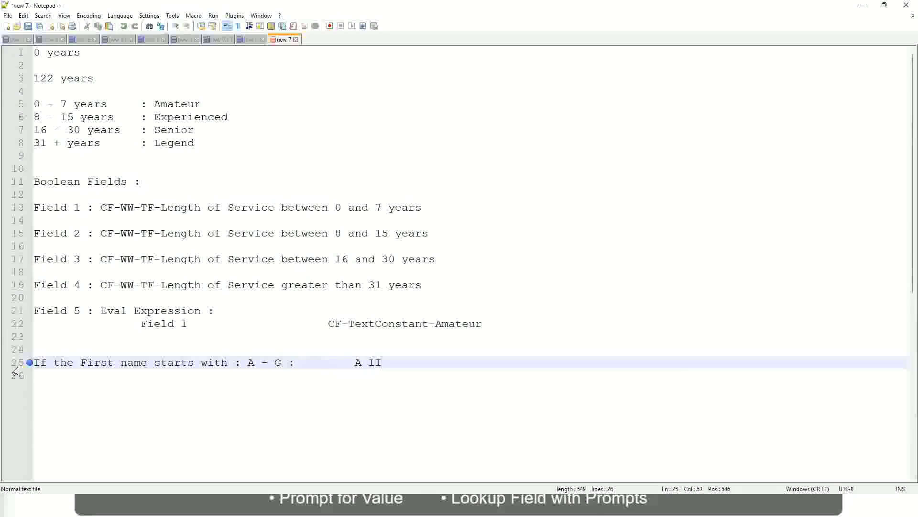
{"action": "key", "text": "BackSpace"}
{"action": "key", "text": "BackSpace"}
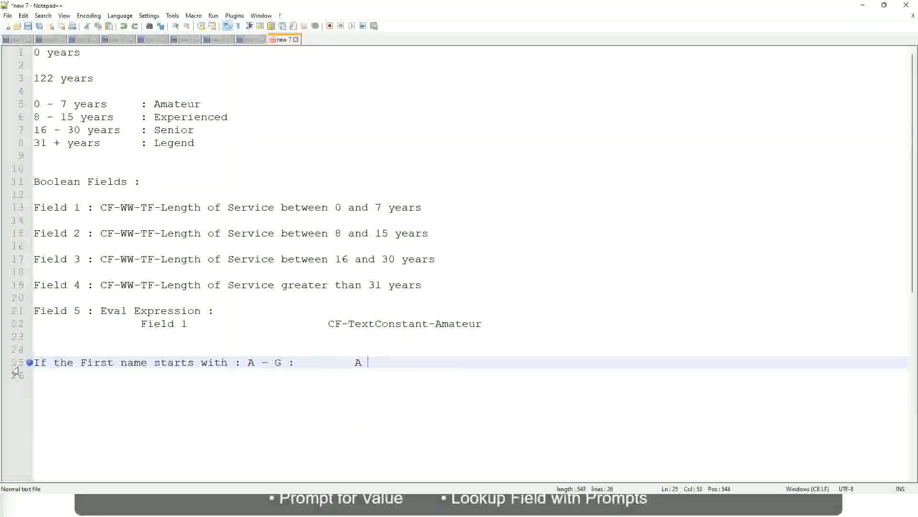
{"action": "type", "text": "Listers"}
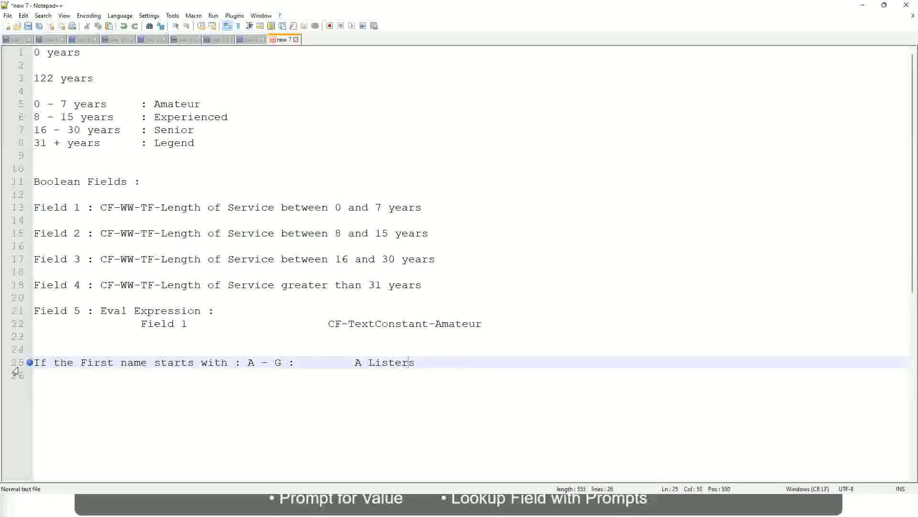
Step: Enclose the label A Listers in double quotation marks
{"action": "key", "text": "ctrl+Left"}
{"action": "key", "text": "ctrl+Left"}
{"action": "type", "text": "\"\""}
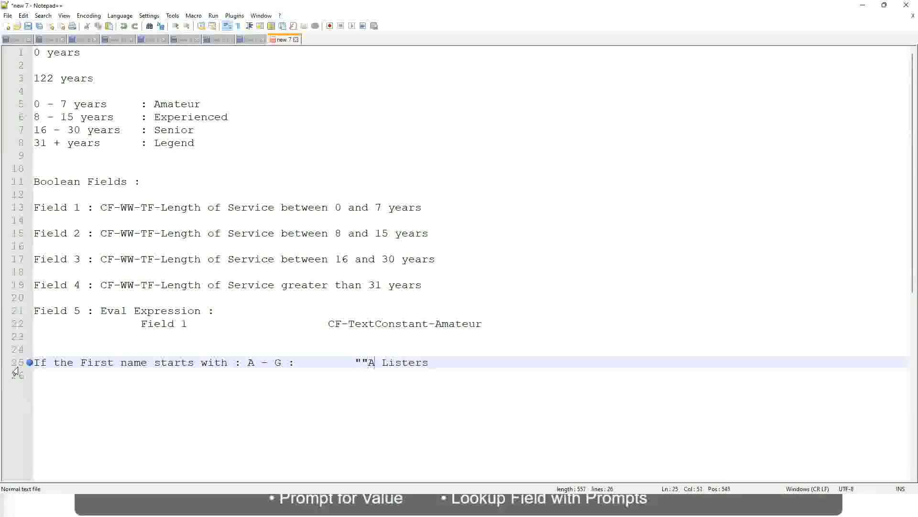
{"action": "key", "text": "BackSpace"}
{"action": "key", "text": "Right"}
{"action": "key", "text": "Right"}
{"action": "key", "text": "Right"}
{"action": "key", "text": "Right"}
{"action": "key", "text": "Right"}
{"action": "key", "text": "Right"}
{"action": "key", "text": "Right"}
{"action": "key", "text": "Right"}
{"action": "key", "text": "Right"}
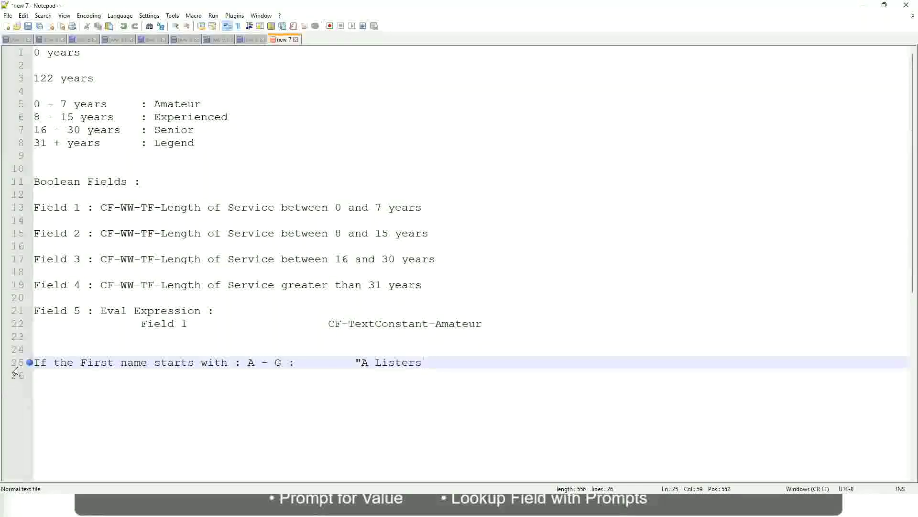
{"action": "key", "text": "Return"}
{"action": "key", "text": "Up"}
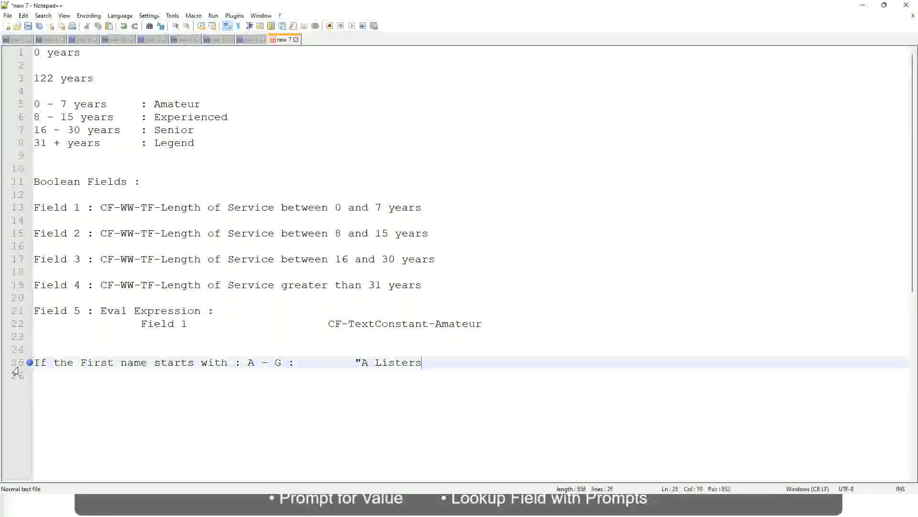
{"action": "key", "text": "Delete"}
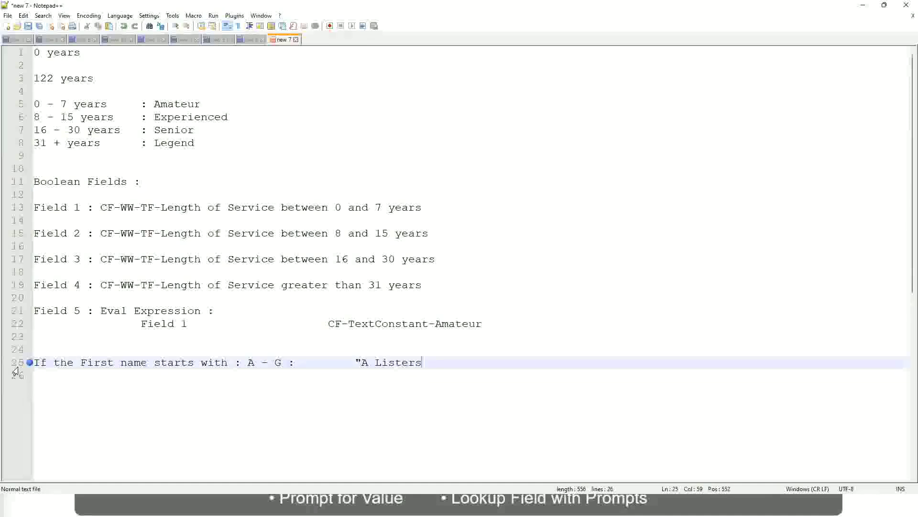
{"action": "type", "text": "\"\""}
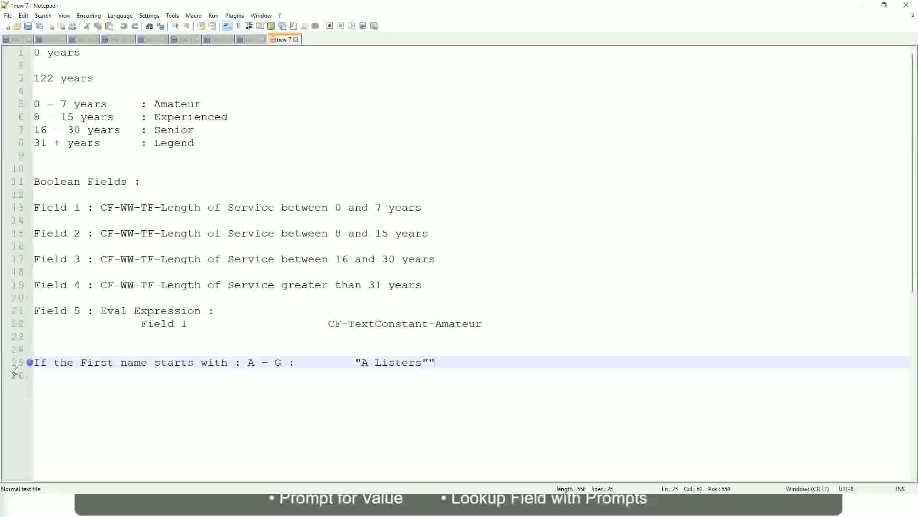
{"action": "key", "text": "BackSpace"}
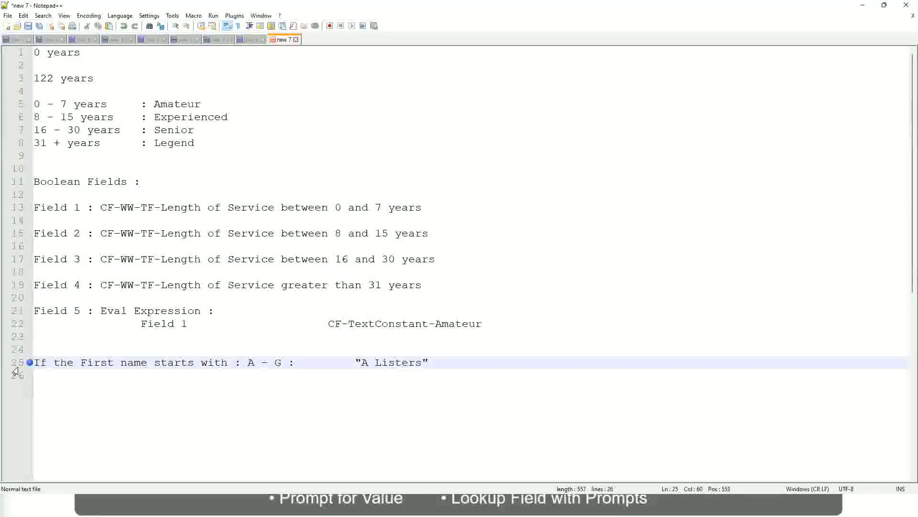
Step: Add a line for the range H - P with the aligned label "His Majesty"
{"action": "key", "text": "Return"}
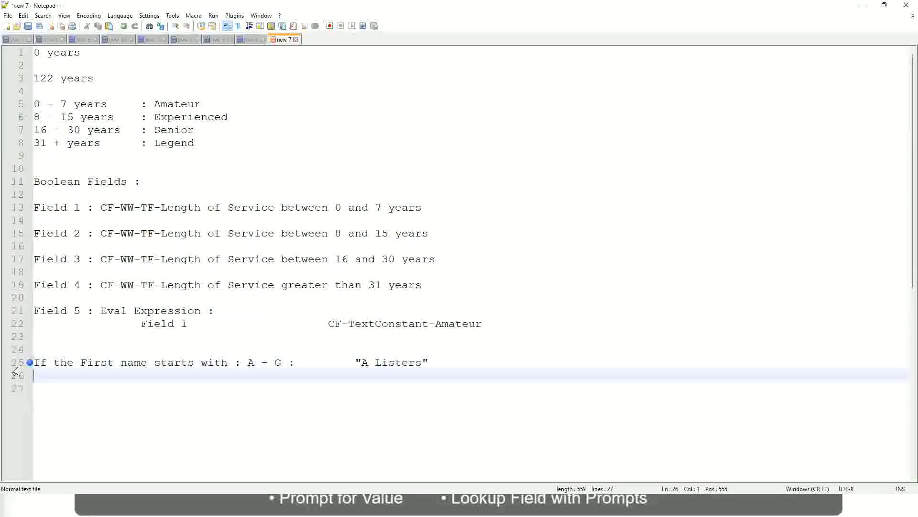
{"action": "type", "text": "H -"}
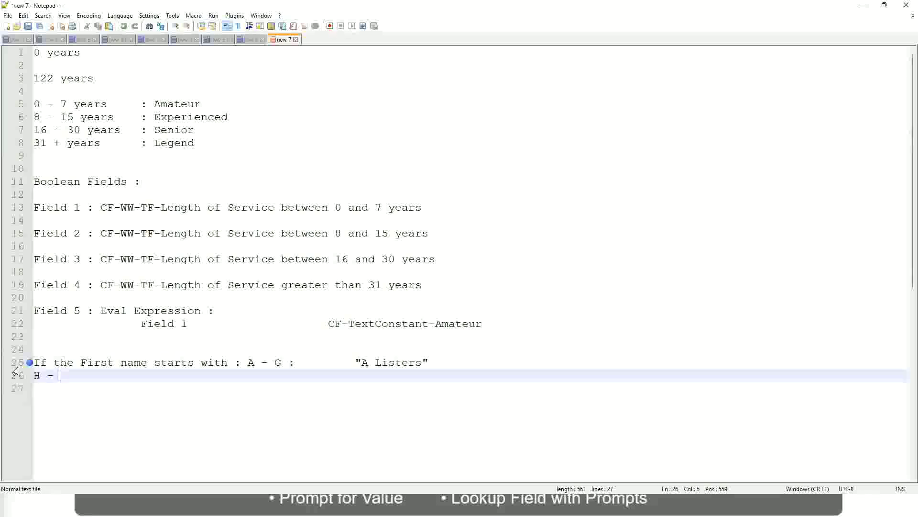
{"action": "type", "text": "P"}
{"action": "key", "text": "Tab"}
{"action": "key", "text": "Tab"}
{"action": "key", "text": "Tab"}
{"action": "key", "text": "Tab"}
{"action": "key", "text": "Tab"}
{"action": "key", "text": "Tab"}
{"action": "key", "text": "Tab"}
{"action": "key", "text": "Tab"}
{"action": "key", "text": "Tab"}
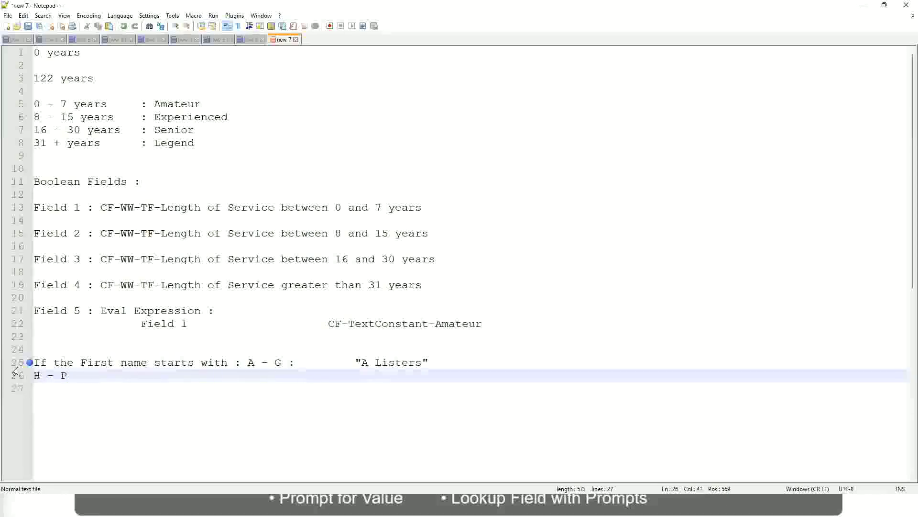
{"action": "key", "text": "Tab"}
{"action": "type", "text": "\"His Maje"}
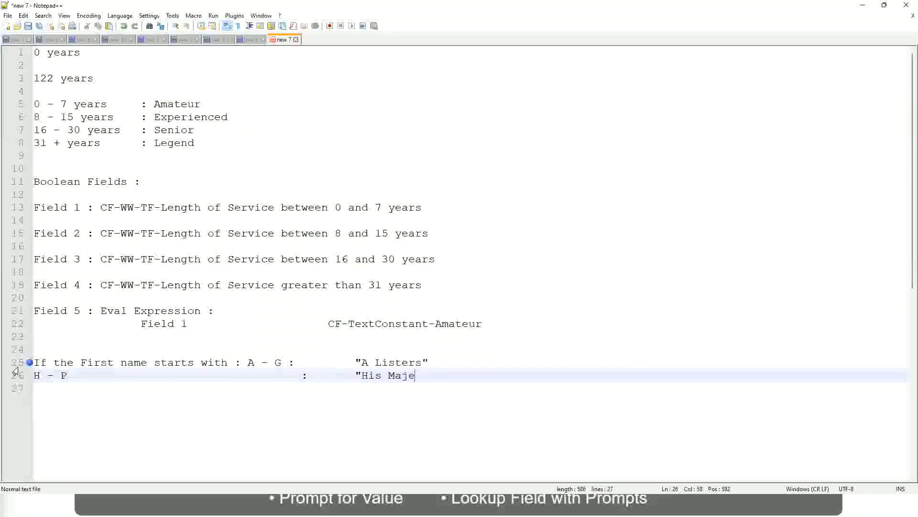
{"action": "type", "text": "sty"}
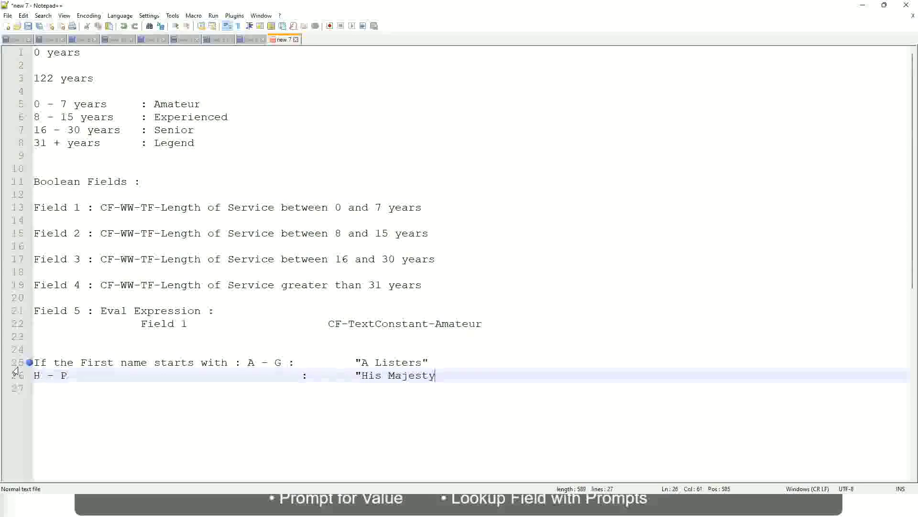
{"action": "type", "text": "\"\""}
{"action": "key", "text": "BackSpace"}
Step: Add a line for the range L - Z with the aligned label "Lords"
{"action": "key", "text": "Return"}
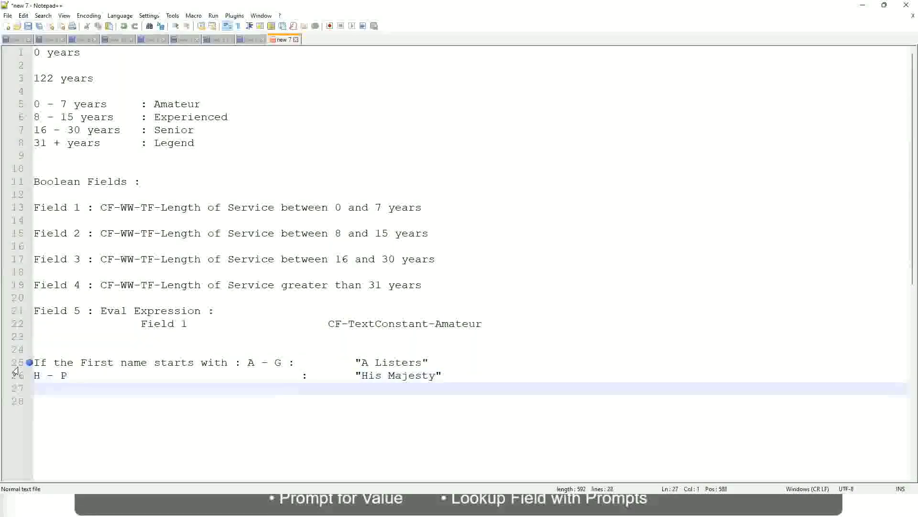
{"action": "type", "text": "L - Z"}
{"action": "key", "text": "Tab"}
{"action": "key", "text": "Tab"}
{"action": "key", "text": "Tab"}
{"action": "key", "text": "Tab"}
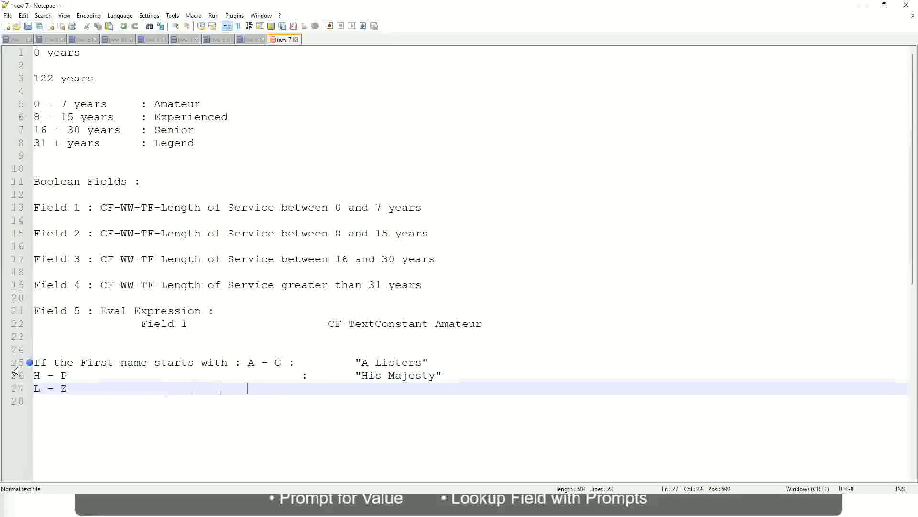
{"action": "key", "text": "Tab"}
{"action": "key", "text": "Tab"}
{"action": "type", "text": ":"}
{"action": "key", "text": "Tab"}
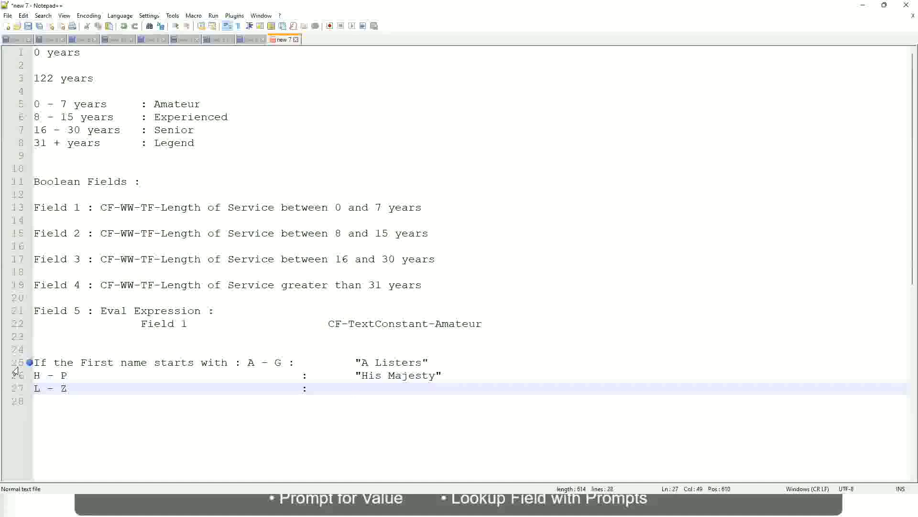
{"action": "type", "text": "\"Lords"}
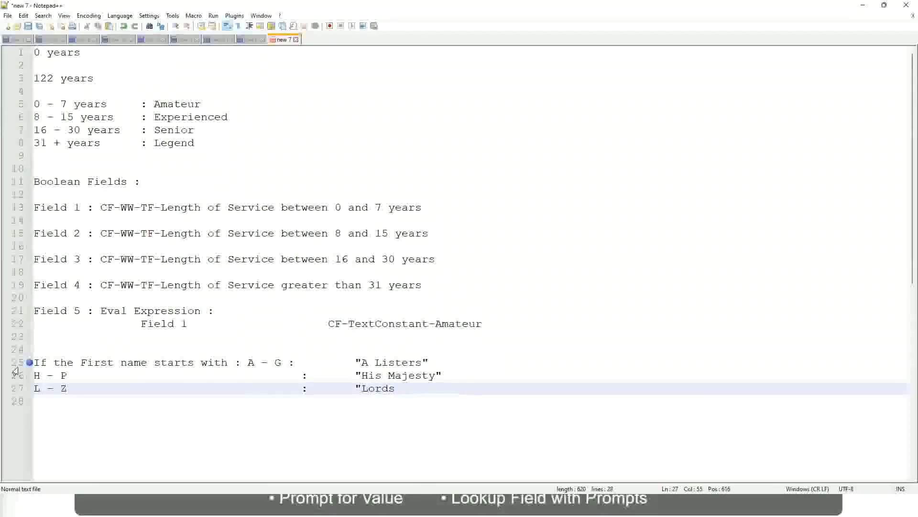
{"action": "type", "text": "\"\""}
{"action": "key", "text": "BackSpace"}
{"action": "left_click", "coordinate": [399, 388]}
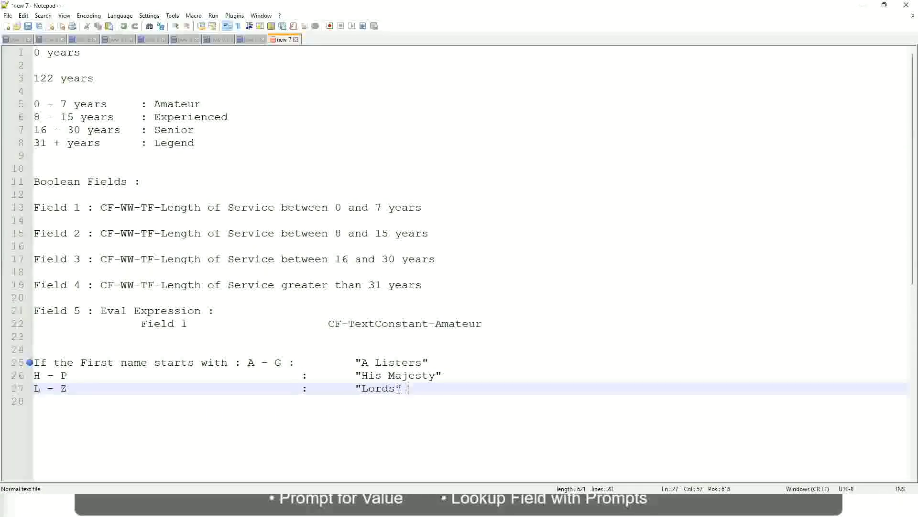
{"action": "left_click_drag", "start_coordinate": [398, 388], "coordinate": [425, 362]}
{"action": "left_click", "coordinate": [395, 362]}
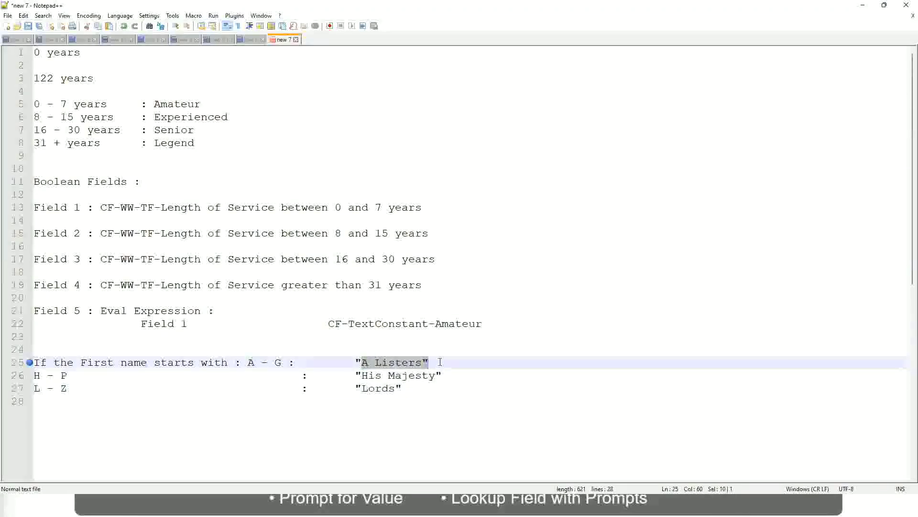
{"action": "left_click", "coordinate": [415, 377]}
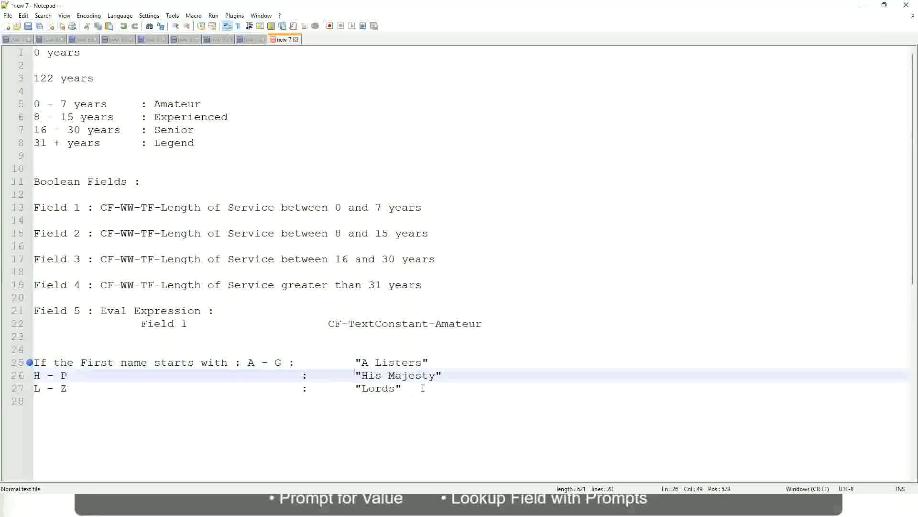
Step: Replace the three first-name condition lines with the word If
{"action": "left_click_drag", "start_coordinate": [422, 388], "coordinate": [31, 364]}
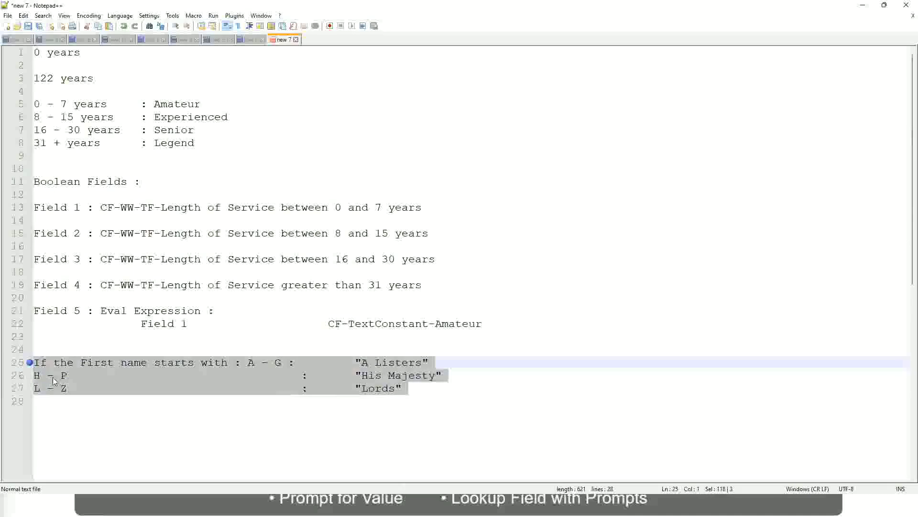
{"action": "type", "text": "If "}
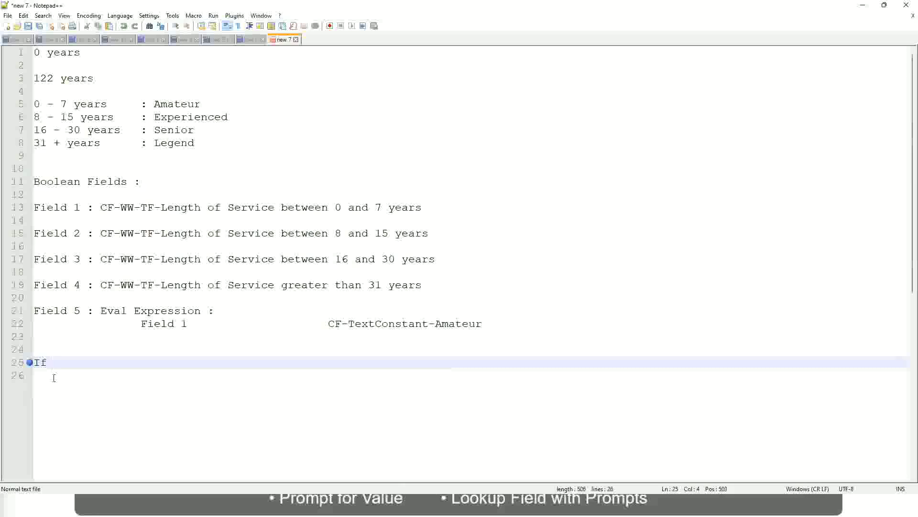
{"action": "type", "text": "Prior Ex"}
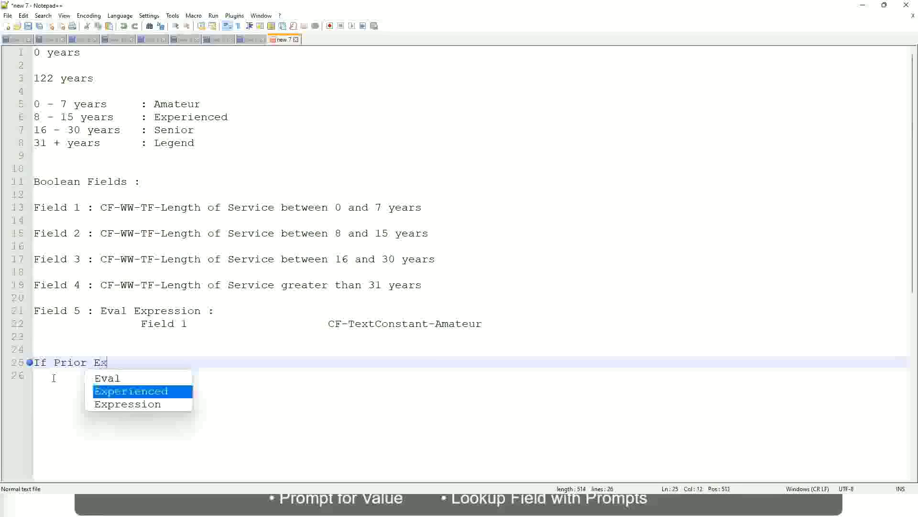
{"action": "type", "text": "perience"}
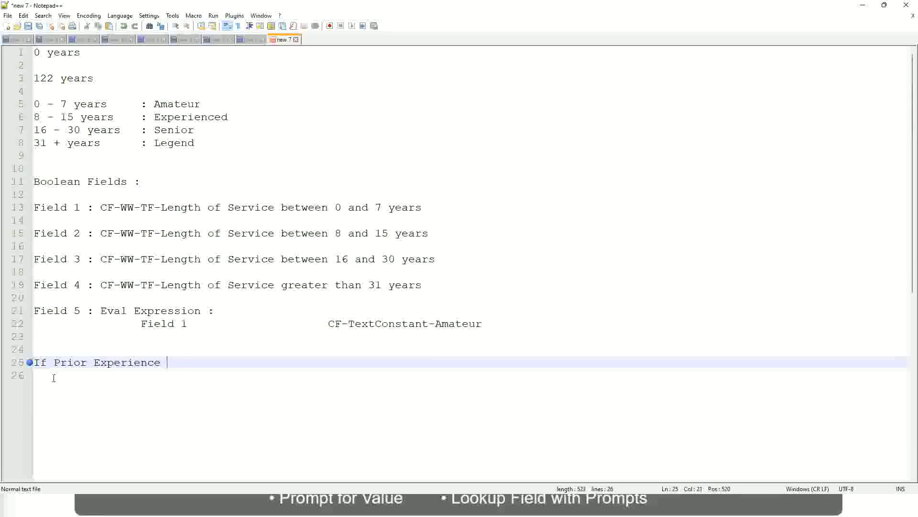
{"action": "key", "text": "BackSpace"}
{"action": "key", "text": "BackSpace"}
{"action": "key", "text": "BackSpace"}
{"action": "key", "text": "BackSpace"}
{"action": "key", "text": "BackSpace"}
{"action": "key", "text": "BackSpace"}
{"action": "key", "text": "BackSpace"}
{"action": "key", "text": "BackSpace"}
{"action": "key", "text": "BackSpace"}
{"action": "key", "text": "BackSpace"}
{"action": "key", "text": "BackSpace"}
{"action": "key", "text": "BackSpace"}
{"action": "key", "text": "BackSpace"}
{"action": "key", "text": "BackSpace"}
{"action": "key", "text": "BackSpace"}
{"action": "key", "text": "BackSpace"}
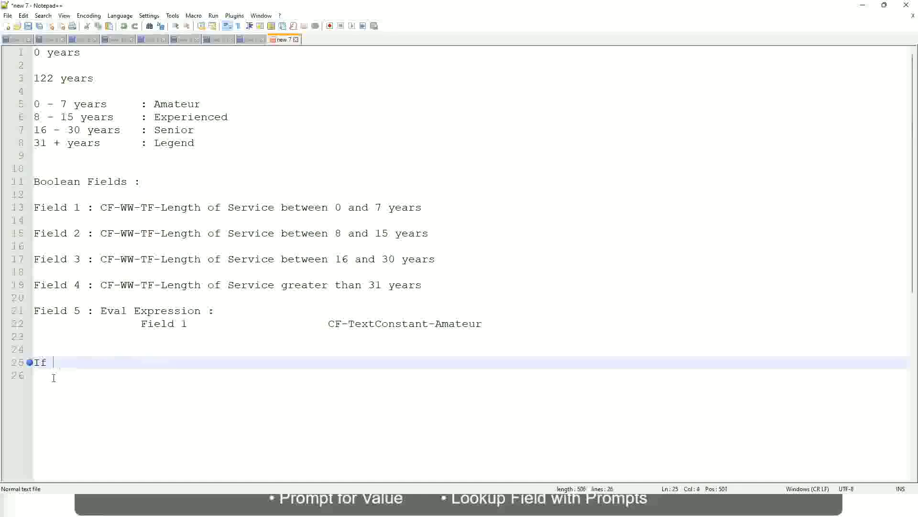
{"action": "type", "text": "Job Prof"}
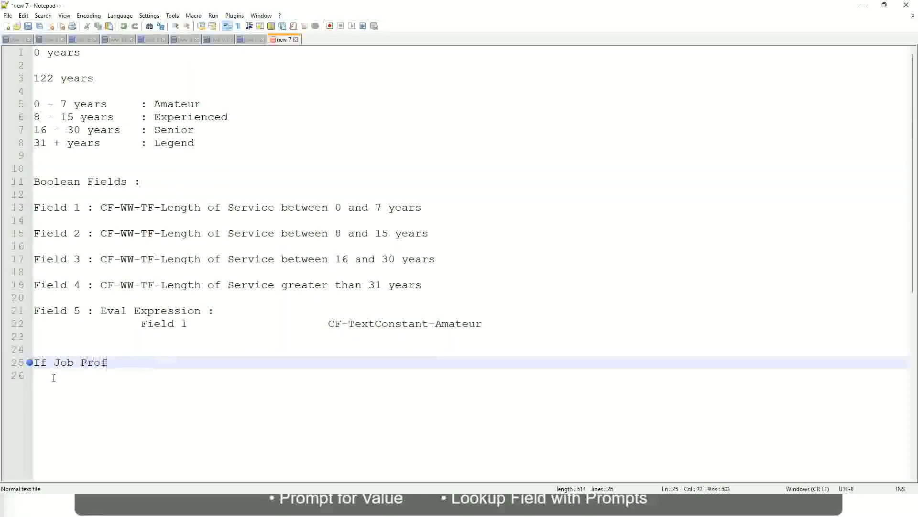
{"action": "type", "text": "ile is : Manager"}
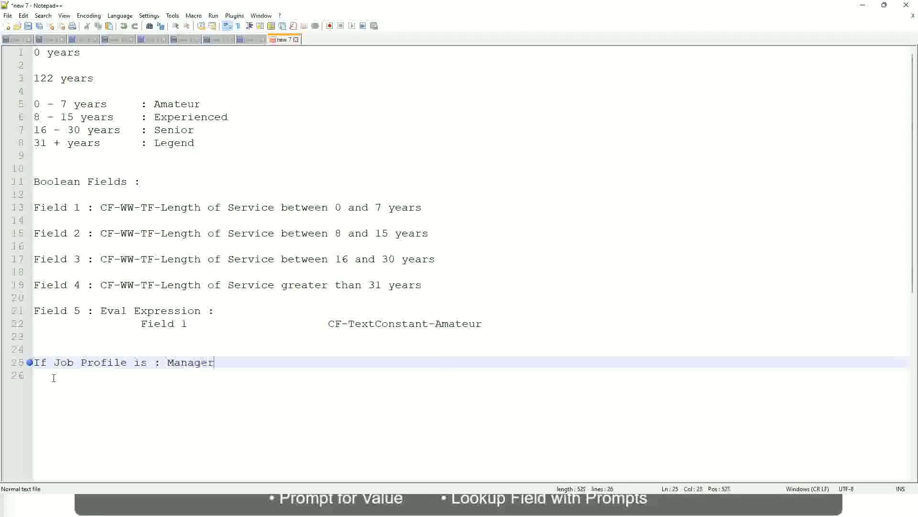
{"action": "key", "text": "BackSpace"}
{"action": "key", "text": "BackSpace"}
{"action": "key", "text": "BackSpace"}
{"action": "key", "text": "BackSpace"}
{"action": "key", "text": "BackSpace"}
{"action": "key", "text": "BackSpace"}
{"action": "key", "text": "BackSpace"}
{"action": "key", "text": "BackSpace"}
{"action": "key", "text": "BackSpace"}
{"action": "key", "text": "BackSpace"}
{"action": "key", "text": "BackSpace"}
{"action": "key", "text": "BackSpace"}
{"action": "key", "text": "BackSpace"}
{"action": "key", "text": "BackSpace"}
{"action": "key", "text": "BackSpace"}
{"action": "key", "text": "BackSpace"}
{"action": "key", "text": "BackSpace"}
{"action": "key", "text": "BackSpace"}
{"action": "key", "text": "BackSpace"}
{"action": "key", "text": "BackSpace"}
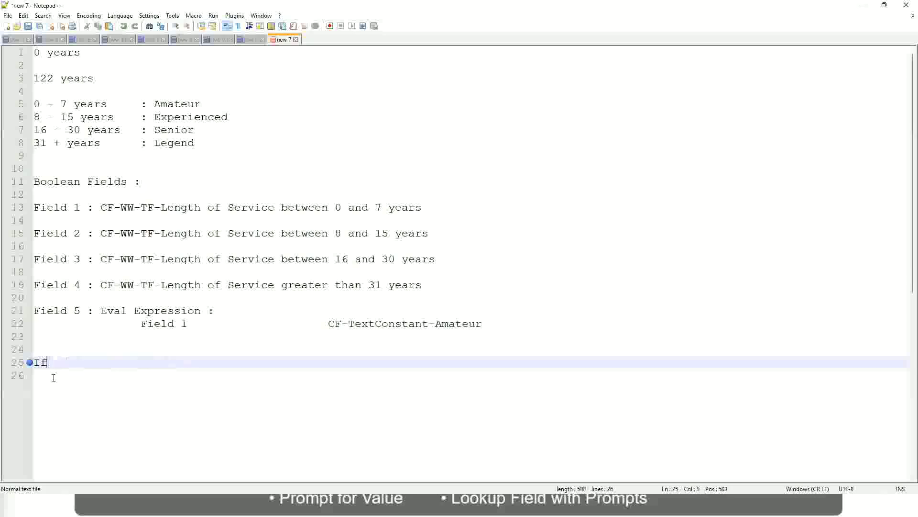
Step: Complete the condition line so it reads If Management Level is Manager or Above
{"action": "type", "text": "Management "}
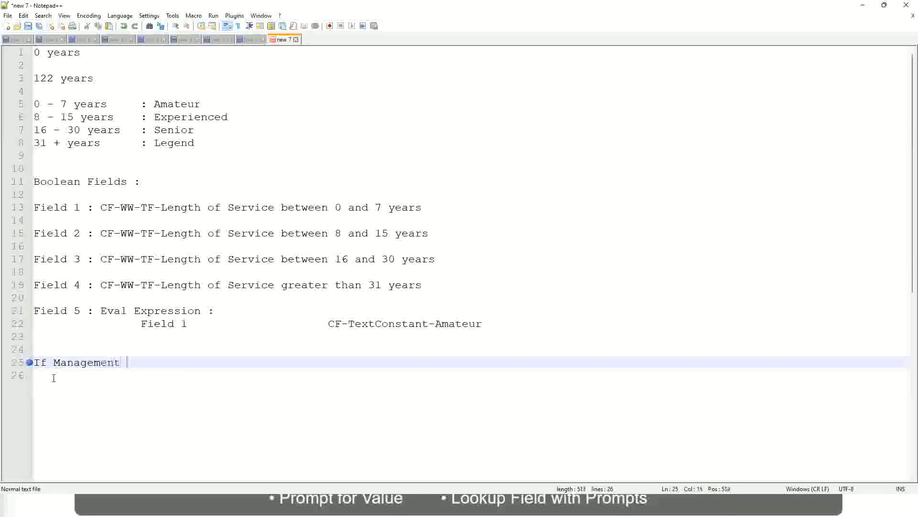
{"action": "type", "text": "Level is "}
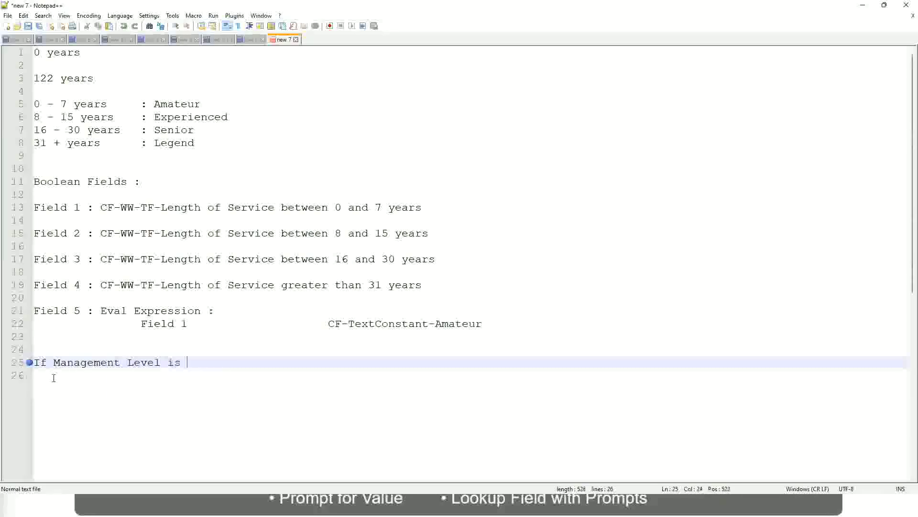
{"action": "type", "text": "Manager or A"}
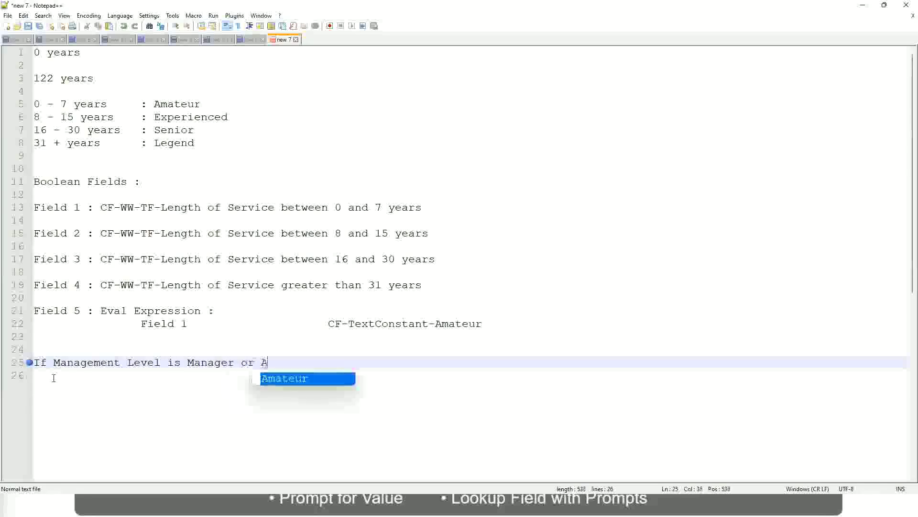
{"action": "type", "text": "bove"}
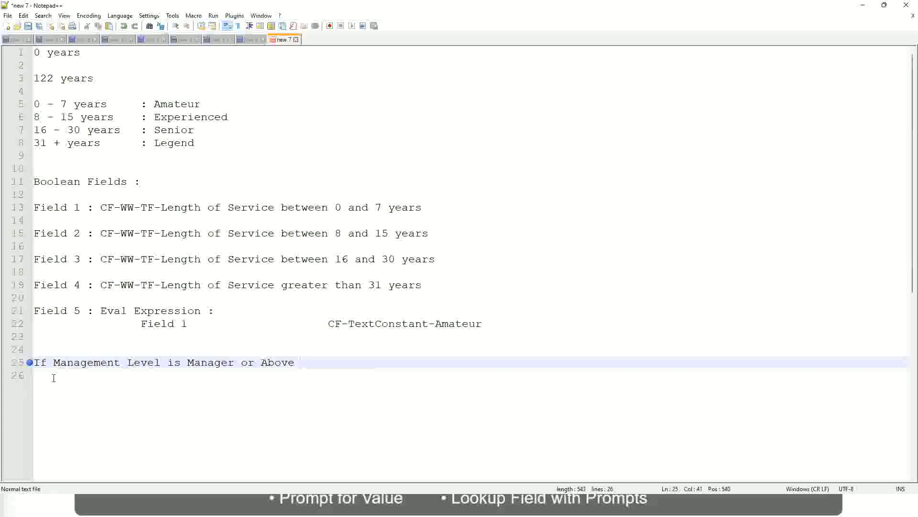
Step: Add the result Proposed Allowance Plan : Car Allowance on the Manager condition line, spaced well apart from the condition
{"action": "key", "text": "Tab"}
{"action": "key", "text": "Tab"}
{"action": "key", "text": "Tab"}
{"action": "key", "text": "Tab"}
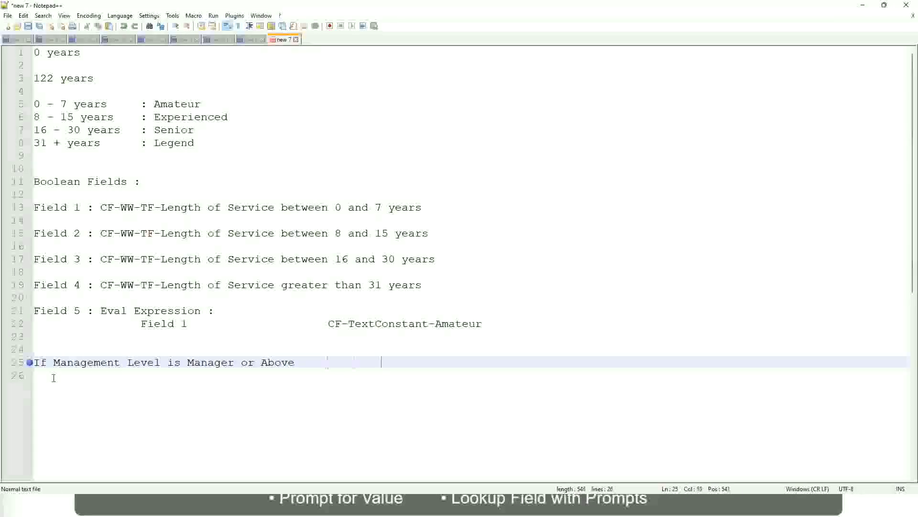
{"action": "key", "text": "Tab"}
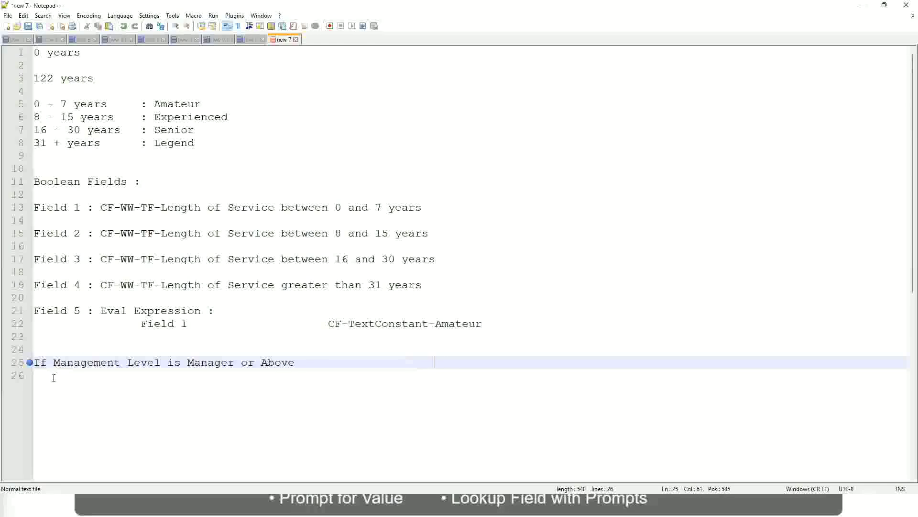
{"action": "type", "text": "Proposed"}
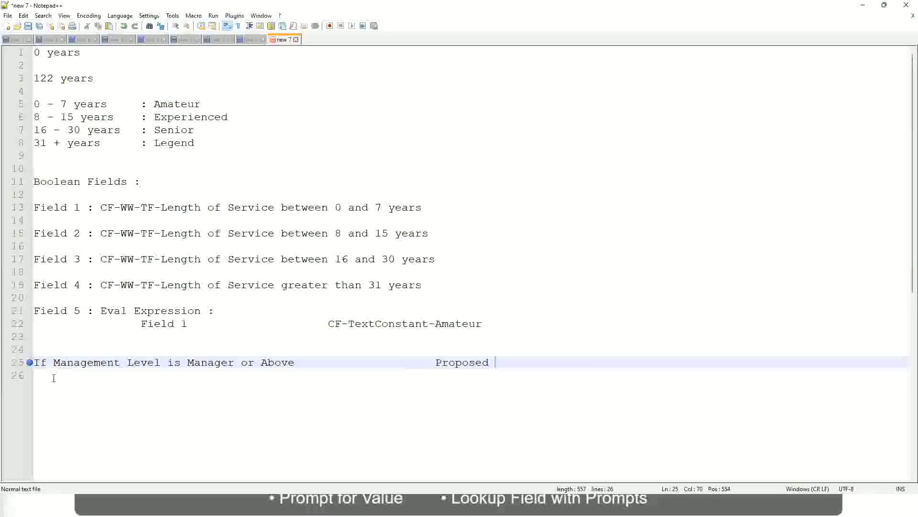
{"action": "type", "text": "Allowance Plan"}
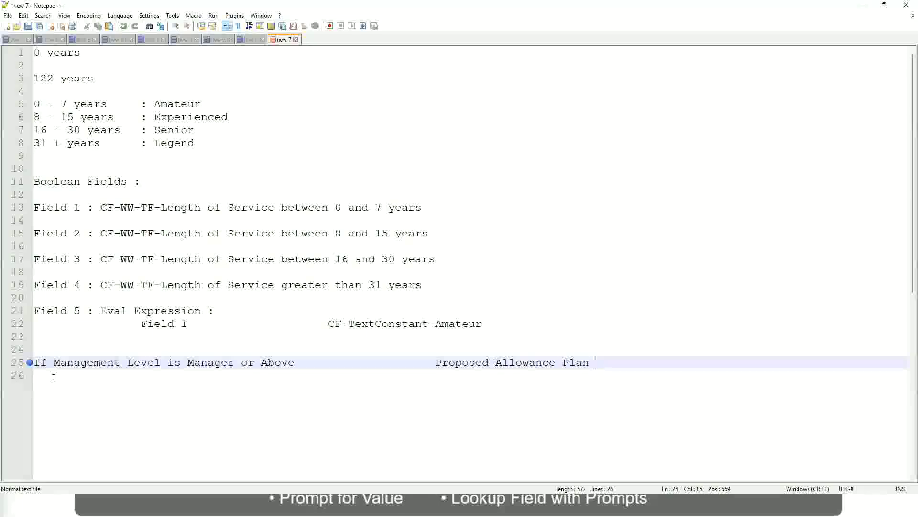
{"action": "type", "text": ": "}
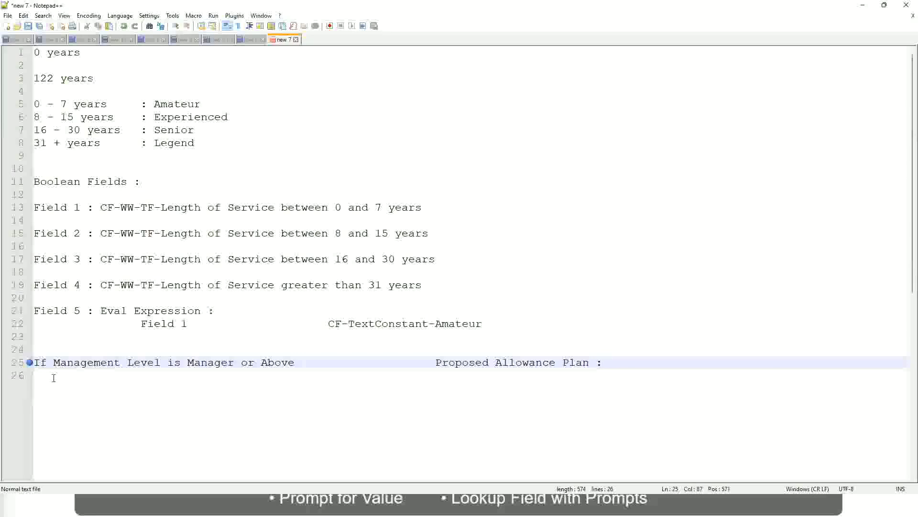
{"action": "type", "text": "Car Allowanc"}
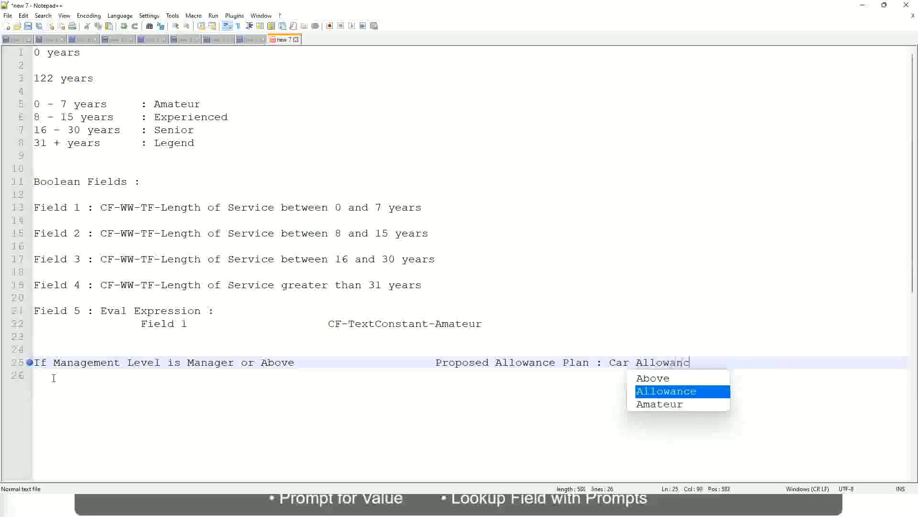
{"action": "type", "text": "e"}
Step: Start a second condition line below with the text If Management Level is
{"action": "key", "text": "Return"}
{"action": "type", "text": "I"}
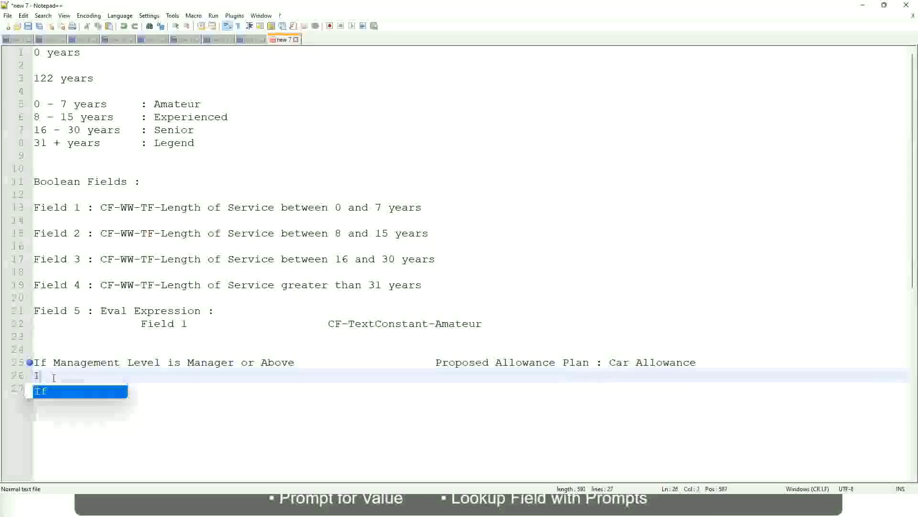
{"action": "type", "text": "f Management L"}
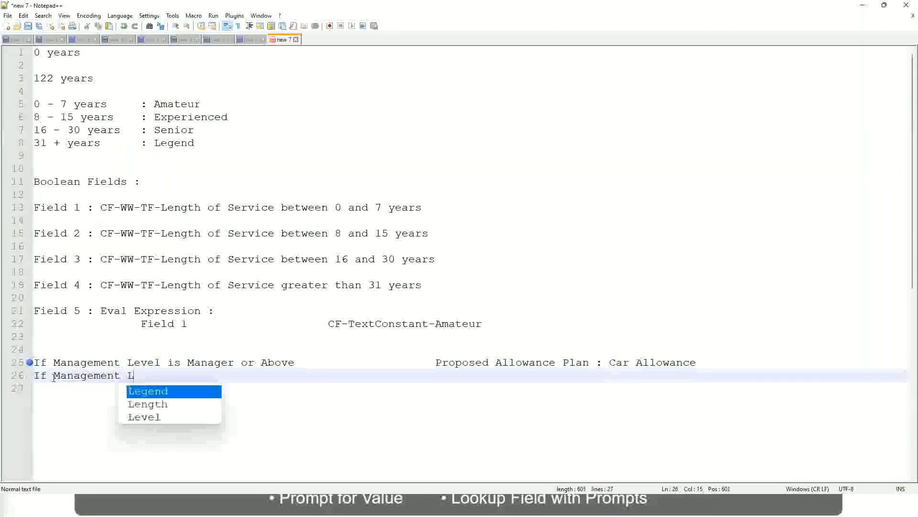
{"action": "type", "text": "evel is"}
Step: Remove the words or Above from the Manager condition on the first line
{"action": "key", "text": "Up"}
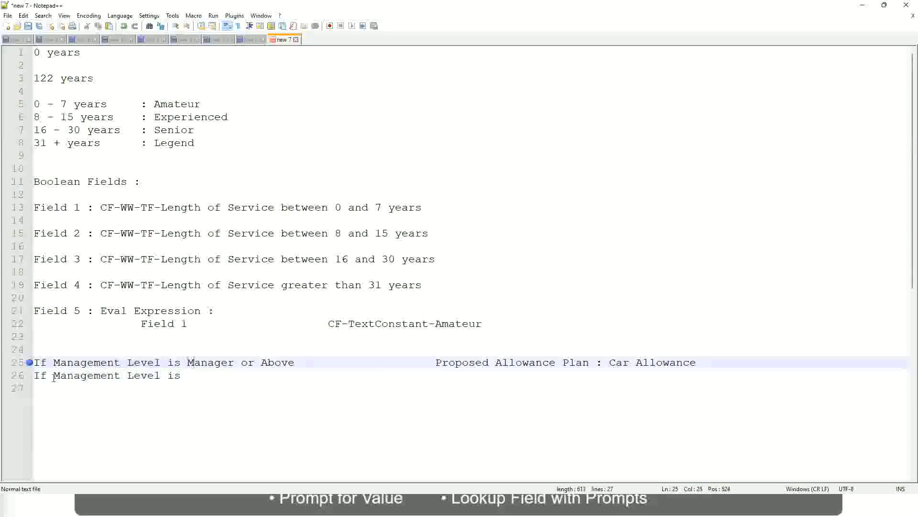
{"action": "key", "text": "Right"}
{"action": "key", "text": "Right"}
{"action": "key", "text": "Right"}
{"action": "key", "text": "Right"}
{"action": "key", "text": "Right"}
{"action": "key", "text": "Right"}
{"action": "key", "text": "shift+Right"}
{"action": "key", "text": "shift+Right"}
{"action": "key", "text": "shift+Right"}
{"action": "key", "text": "shift+Right"}
{"action": "key", "text": "shift+Right"}
{"action": "key", "text": "shift+Right"}
{"action": "key", "text": "shift+Right"}
{"action": "key", "text": "shift+Right"}
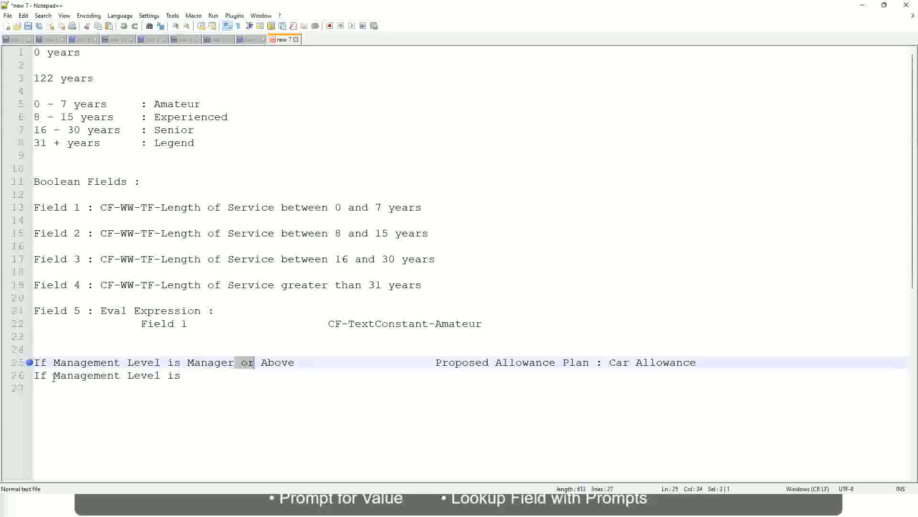
{"action": "key", "text": "shift+Right"}
{"action": "key", "text": "Delete"}
{"action": "key", "text": "Down"}
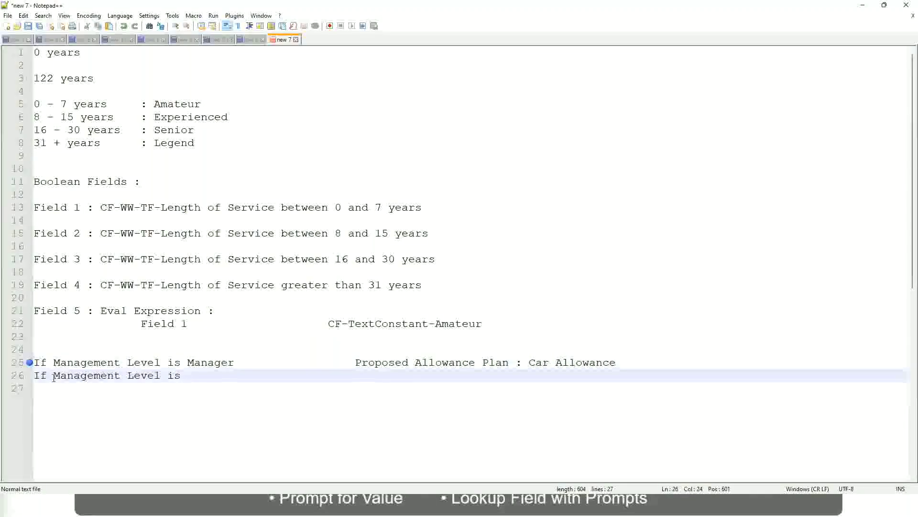
Step: Complete the second condition with Director and add the aligned result Executive Allowance
{"action": "type", "text": "Director"}
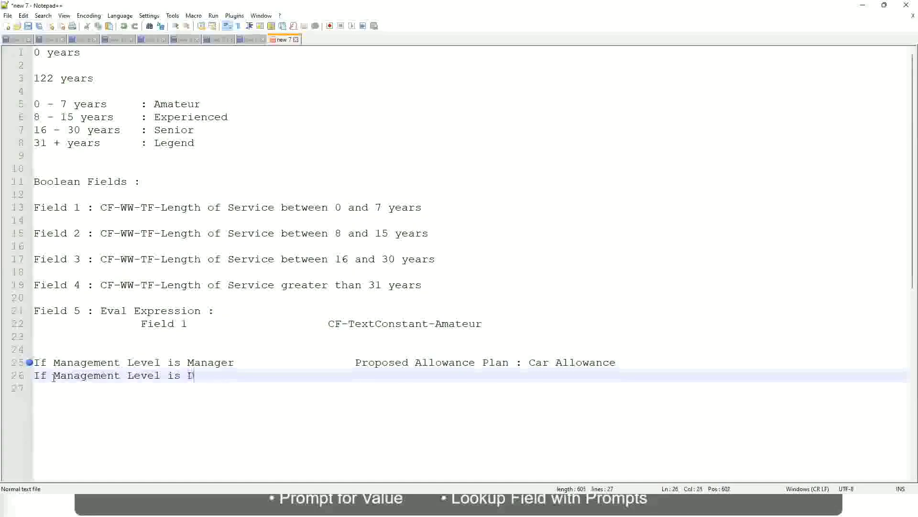
{"action": "key", "text": "Tab"}
{"action": "key", "text": "Tab"}
{"action": "key", "text": "Tab"}
{"action": "key", "text": "Tab"}
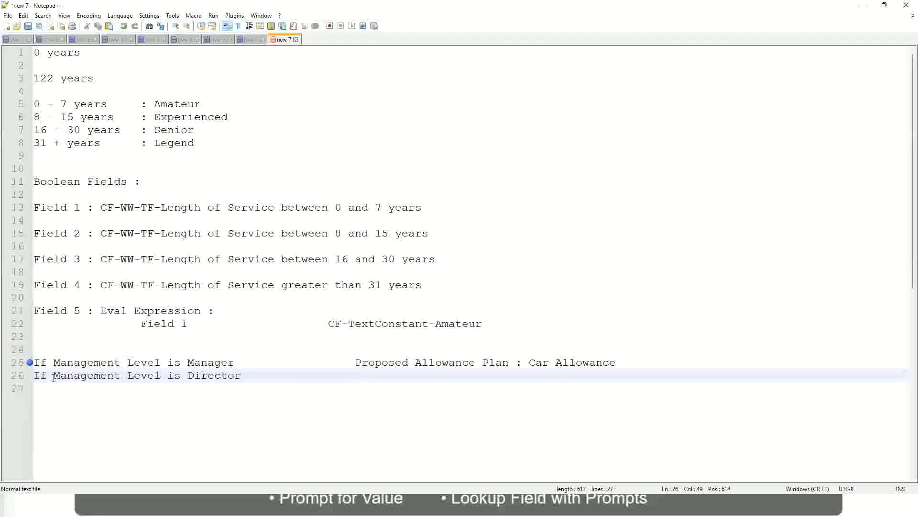
{"action": "type", "text": "Executive Allowance"}
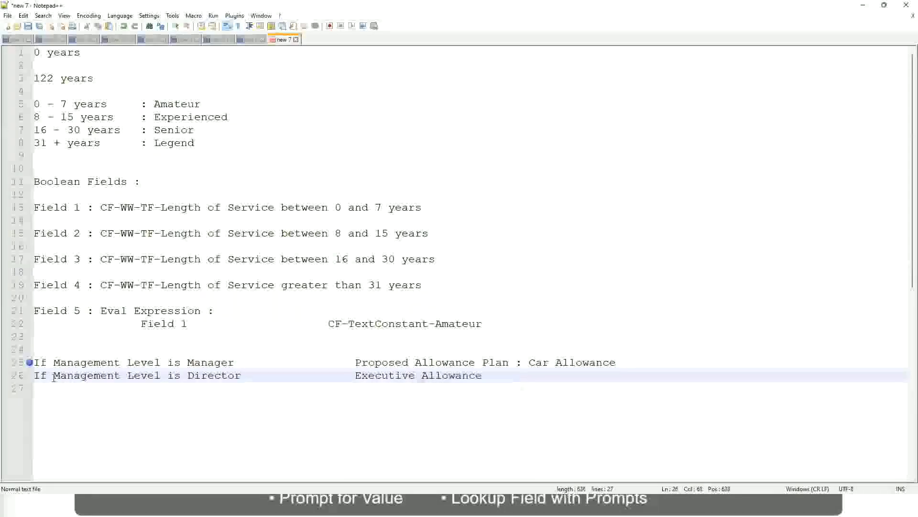
Step: Add a third condition line reading If Management Level is CEO
{"action": "key", "text": "Return"}
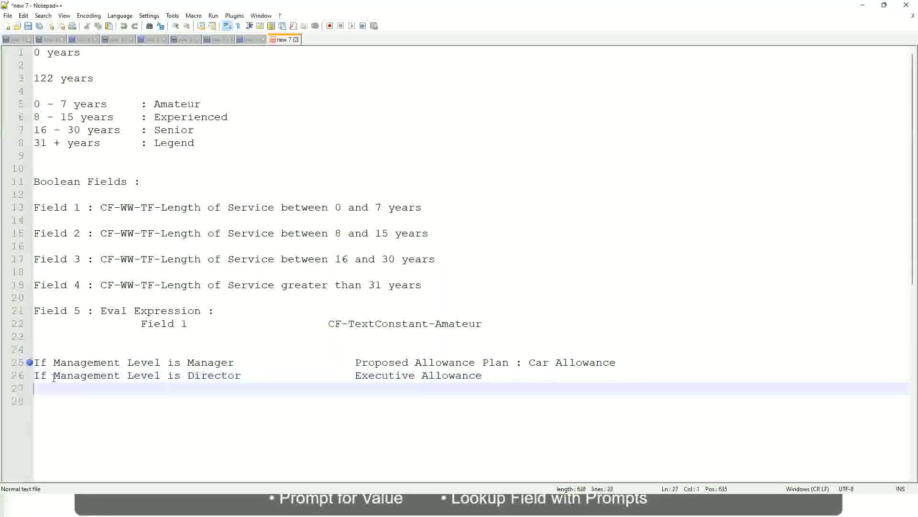
{"action": "type", "text": "If"}
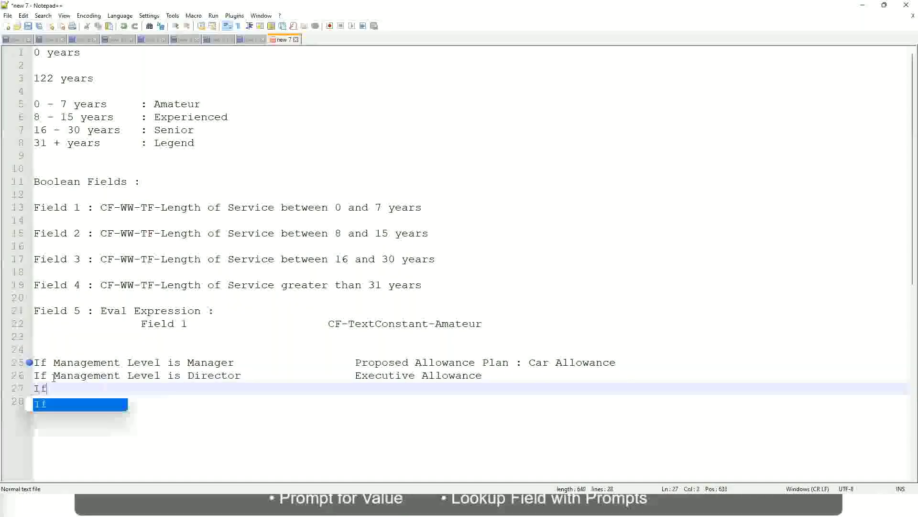
{"action": "type", "text": " Management is"}
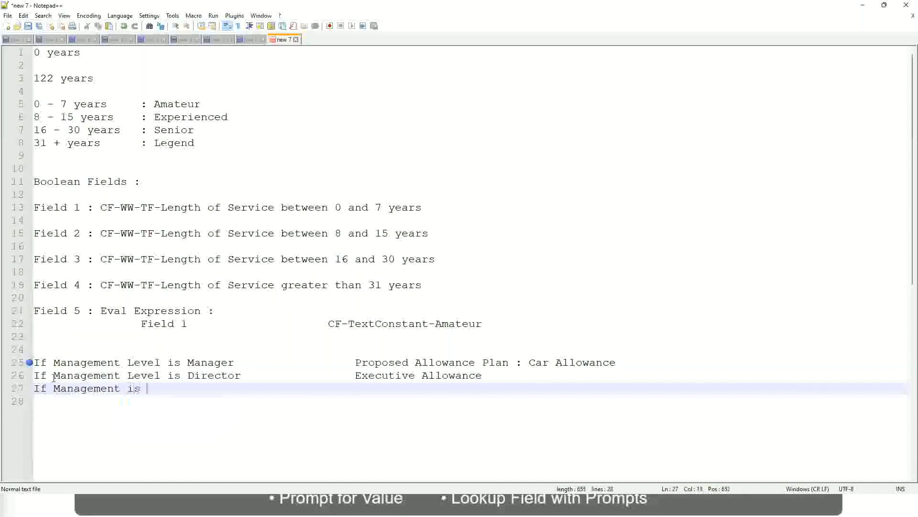
{"action": "key", "text": "BackSpace"}
{"action": "key", "text": "BackSpace"}
{"action": "key", "text": "BackSpace"}
{"action": "type", "text": "le"}
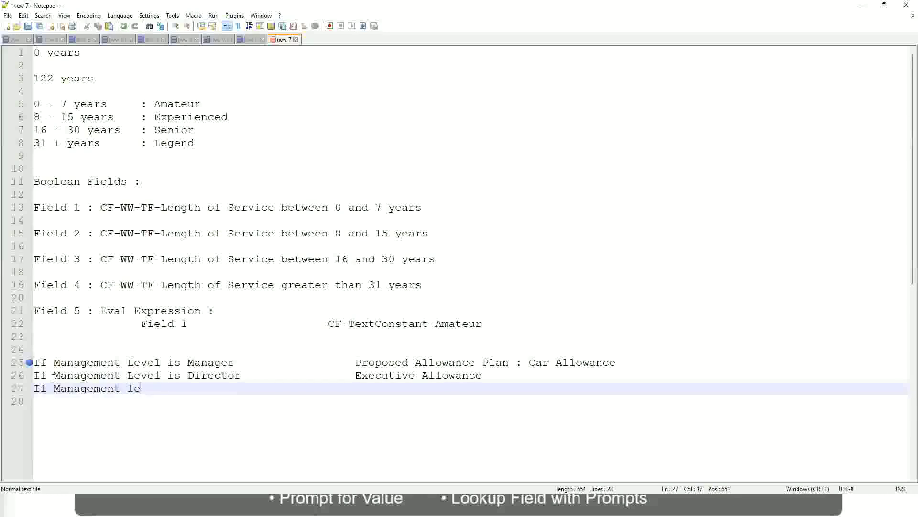
{"action": "key", "text": "BackSpace"}
{"action": "key", "text": "BackSpace"}
{"action": "type", "text": "Le"}
{"action": "key", "text": "Down"}
{"action": "key", "text": "Down"}
{"action": "key", "text": "Return"}
{"action": "type", "text": "is CE"}
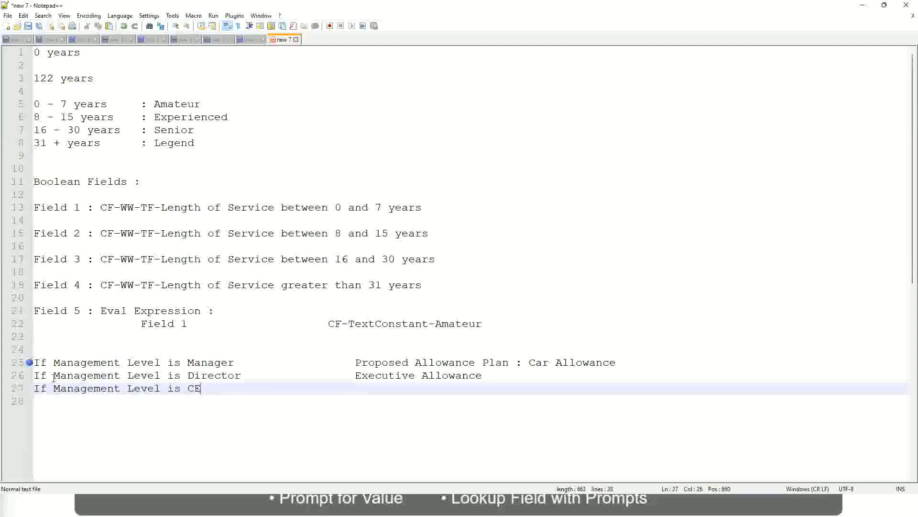
{"action": "type", "text": "O"}
Step: Add the result CEO Allowance to the CEO line, aligned with the results above
{"action": "key", "text": "Tab"}
{"action": "key", "text": "Tab"}
{"action": "key", "text": "Tab"}
{"action": "key", "text": "Tab"}
{"action": "key", "text": "Tab"}
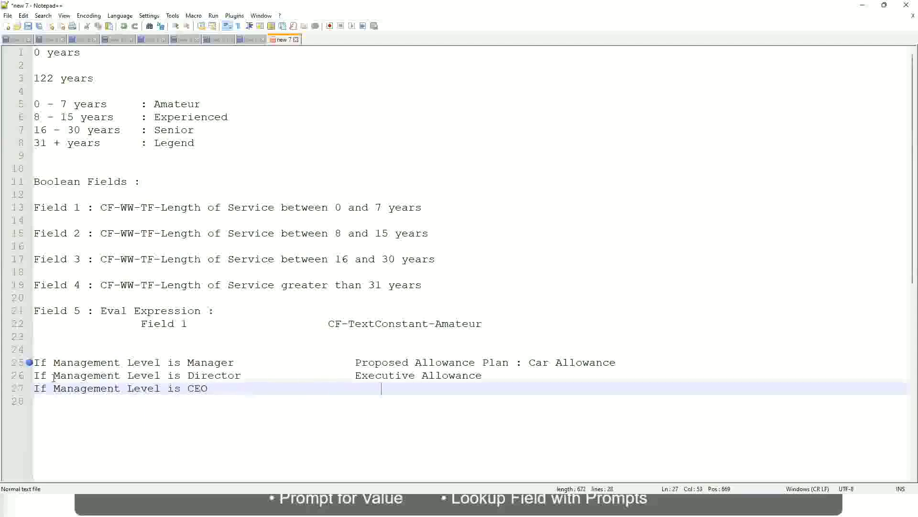
{"action": "type", "text": "CEO Allowance"}
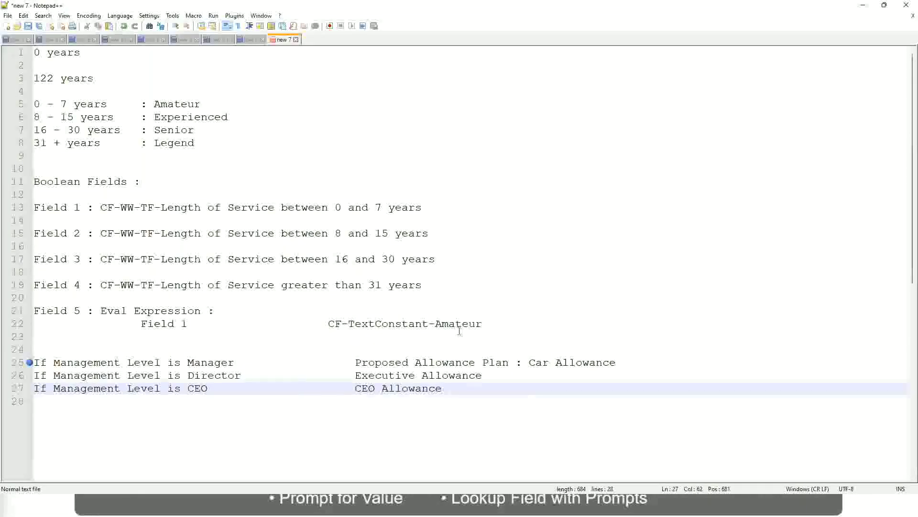
{"action": "left_click", "coordinate": [529, 362]}
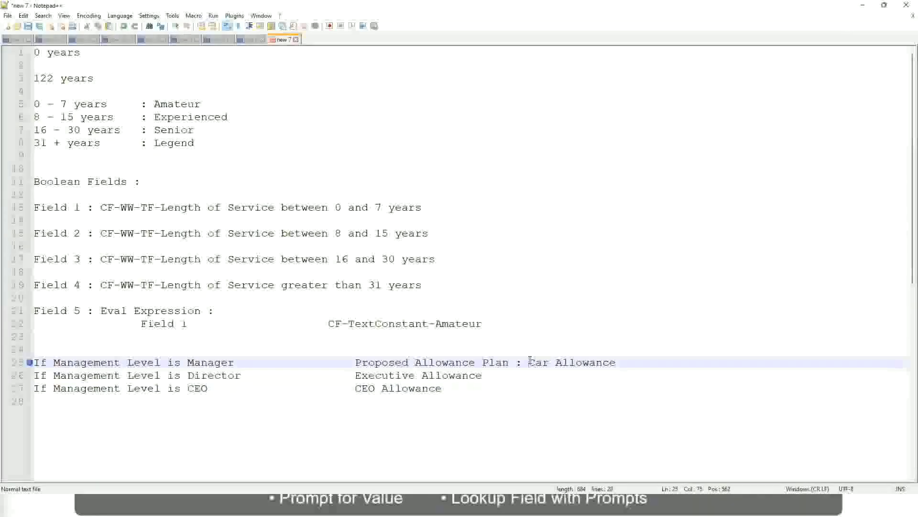
{"action": "left_click_drag", "start_coordinate": [529, 362], "coordinate": [617, 359]}
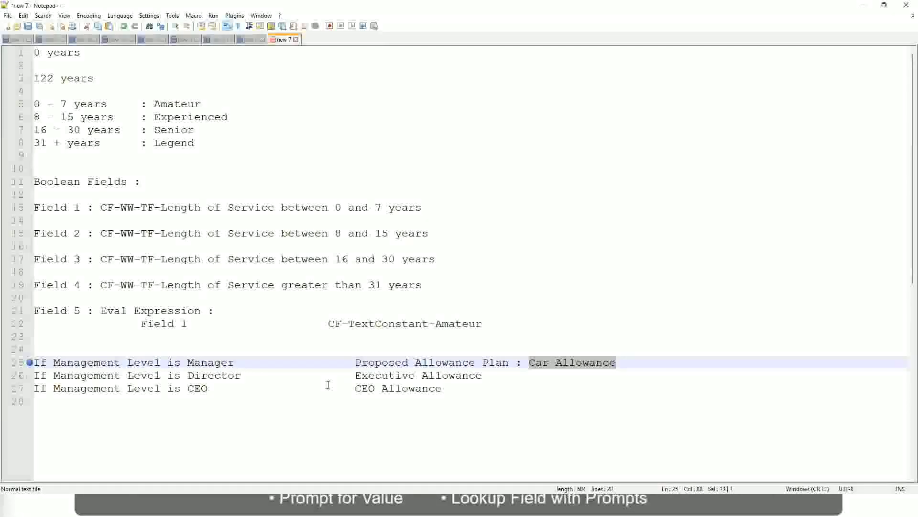
{"action": "left_click", "coordinate": [427, 363]}
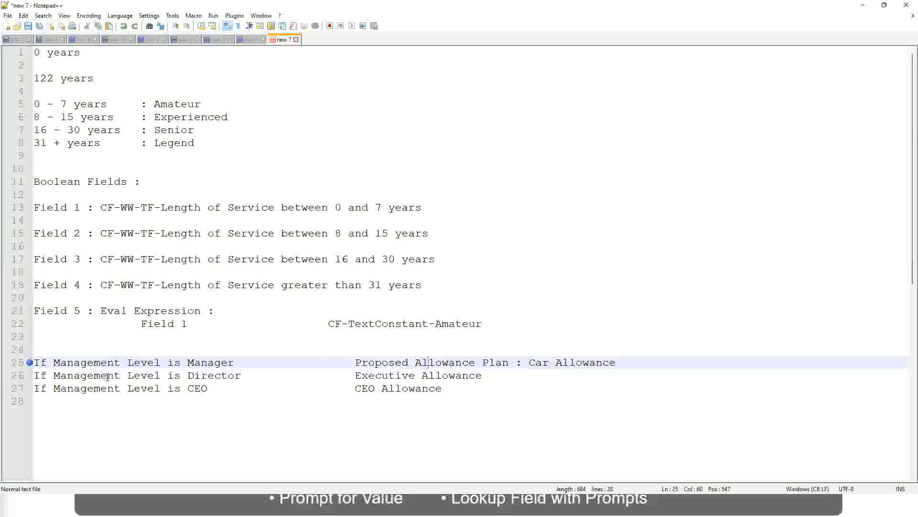
{"action": "left_click", "coordinate": [187, 362]}
Step: Replace the whole result text on the Manager line with First Line Manager
{"action": "left_click_drag", "start_coordinate": [356, 362], "coordinate": [632, 359]}
{"action": "type", "text": "Manager"}
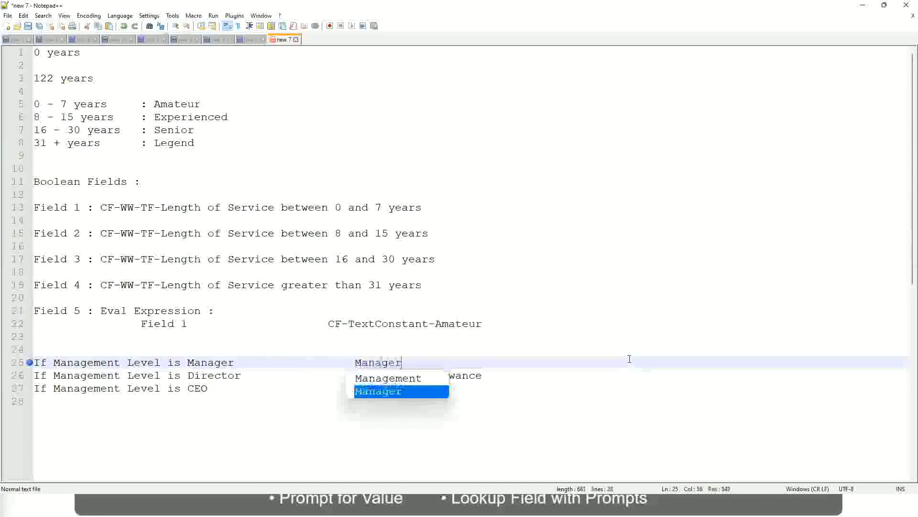
{"action": "type", "text": "s"}
{"action": "key", "text": "BackSpace"}
{"action": "key", "text": "BackSpace"}
{"action": "key", "text": "BackSpace"}
{"action": "key", "text": "BackSpace"}
{"action": "key", "text": "BackSpace"}
{"action": "key", "text": "BackSpace"}
{"action": "key", "text": "BackSpace"}
{"action": "key", "text": "BackSpace"}
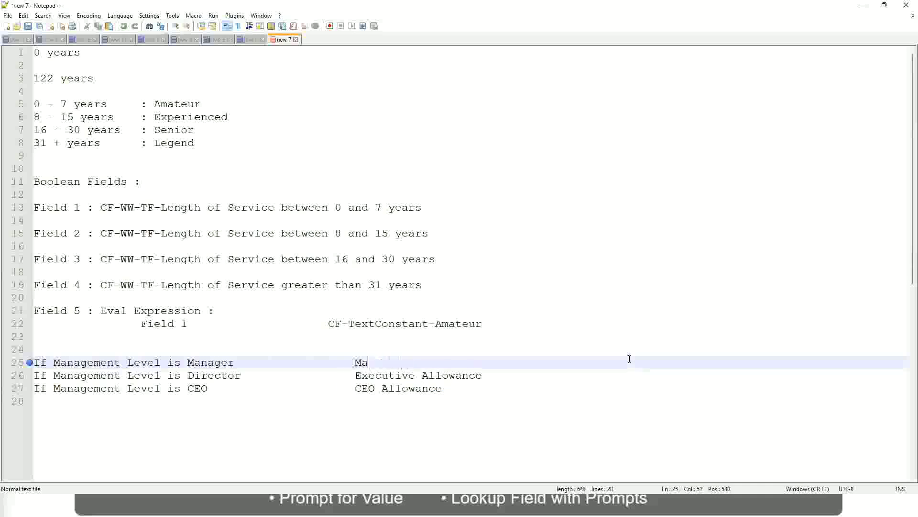
{"action": "type", "text": "First Li"}
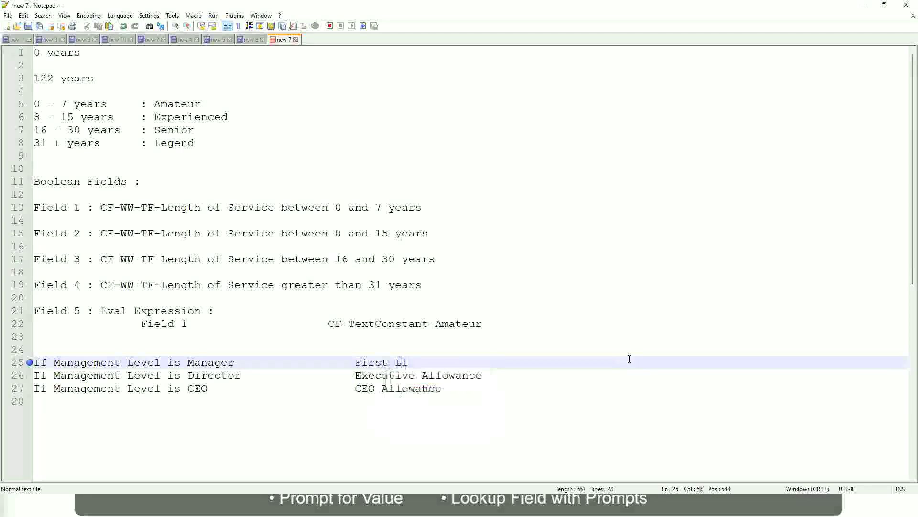
{"action": "type", "text": "ne Manager"}
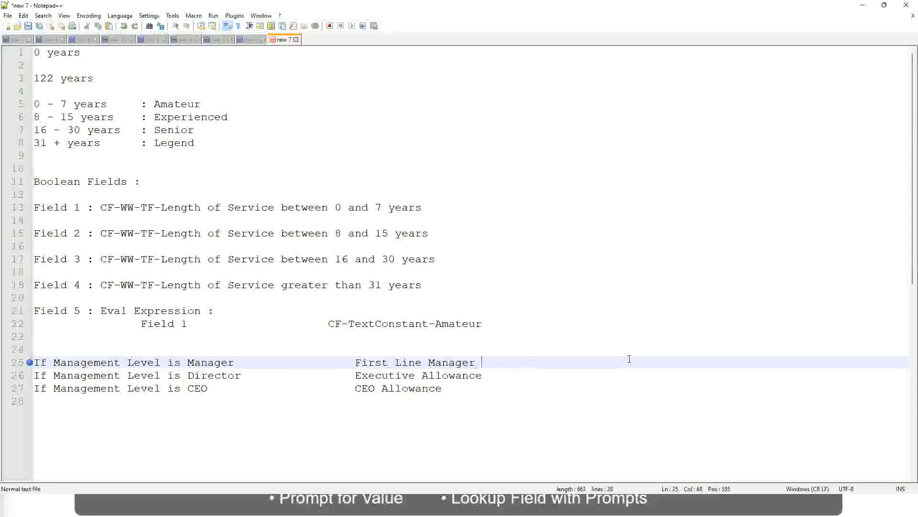
Step: Insert the words Name of the in front of First Line Manager on the Manager line
{"action": "key", "text": "Left"}
{"action": "key", "text": "Left"}
{"action": "key", "text": "Left"}
{"action": "key", "text": "Left"}
{"action": "key", "text": "Left"}
{"action": "key", "text": "Left"}
{"action": "key", "text": "Left"}
{"action": "key", "text": "Left"}
{"action": "key", "text": "Left"}
{"action": "key", "text": "Left"}
{"action": "key", "text": "Left"}
{"action": "key", "text": "Left"}
{"action": "key", "text": "Left"}
{"action": "key", "text": "Left"}
{"action": "key", "text": "Left"}
{"action": "key", "text": "Left"}
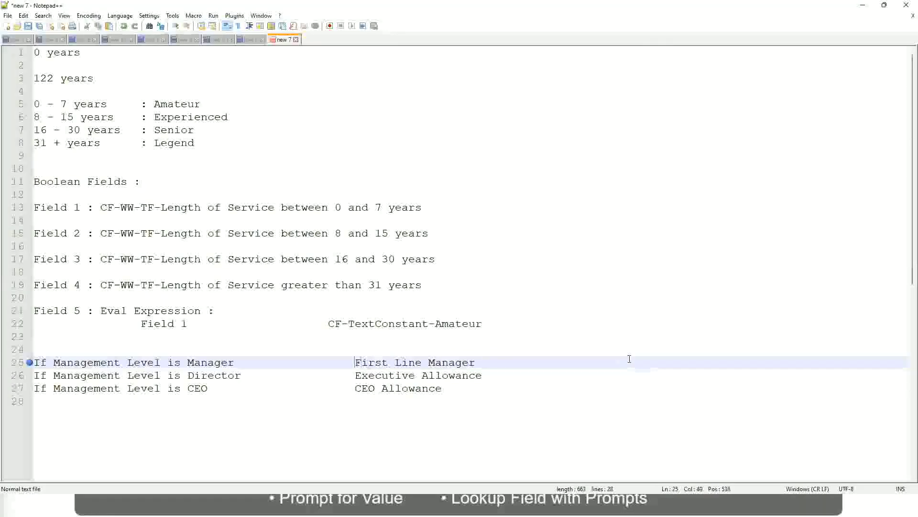
{"action": "key", "text": "Left"}
{"action": "key", "text": "Left"}
{"action": "type", "text": "Name of the"}
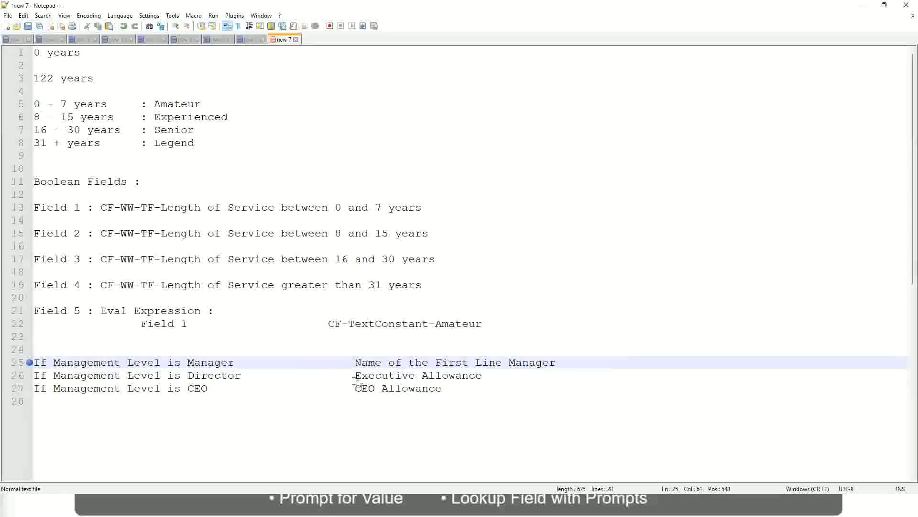
Step: Replace the Executive Allowance result on the Director line with the words Name of
{"action": "left_click_drag", "start_coordinate": [355, 376], "coordinate": [483, 375]}
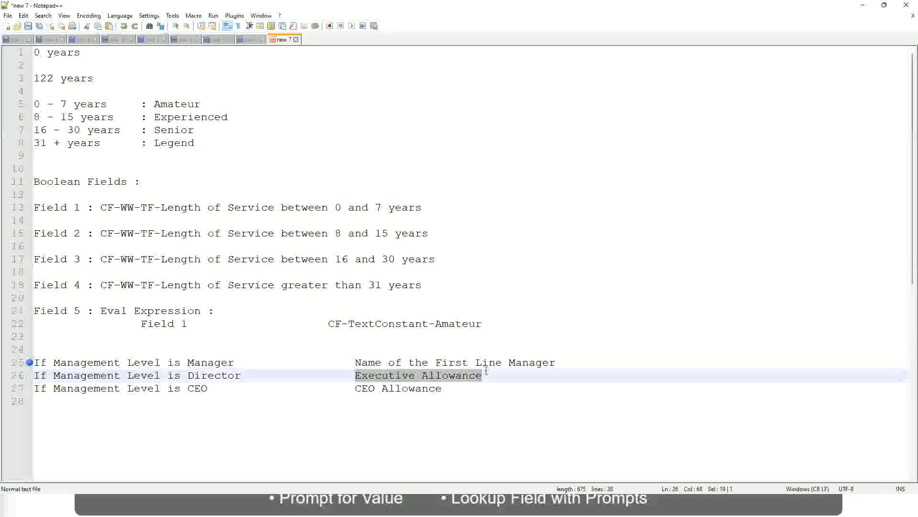
{"action": "type", "text": "Name "}
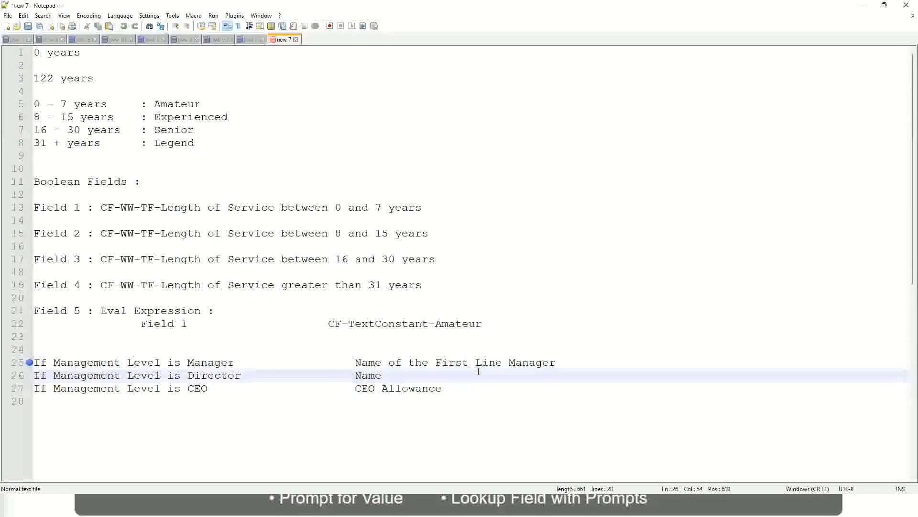
{"action": "type", "text": "of Firs"}
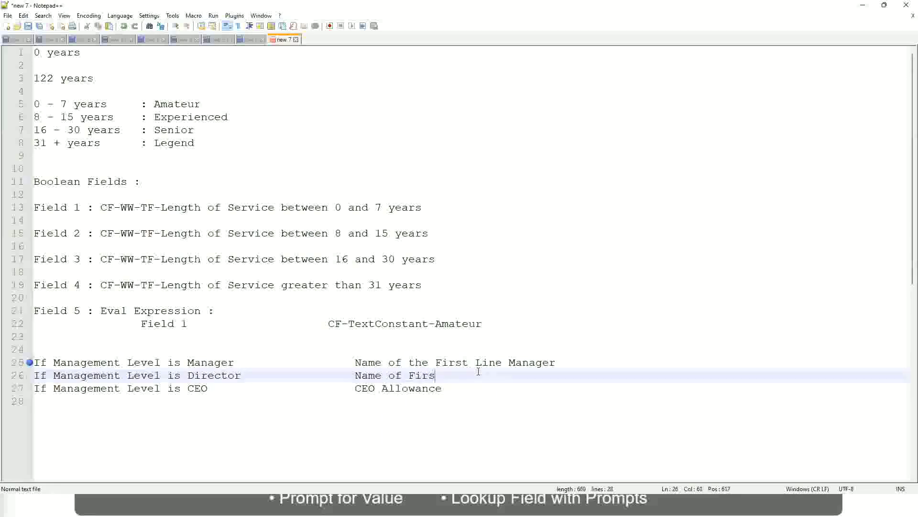
{"action": "key", "text": "BackSpace"}
{"action": "key", "text": "BackSpace"}
{"action": "key", "text": "BackSpace"}
{"action": "key", "text": "BackSpace"}
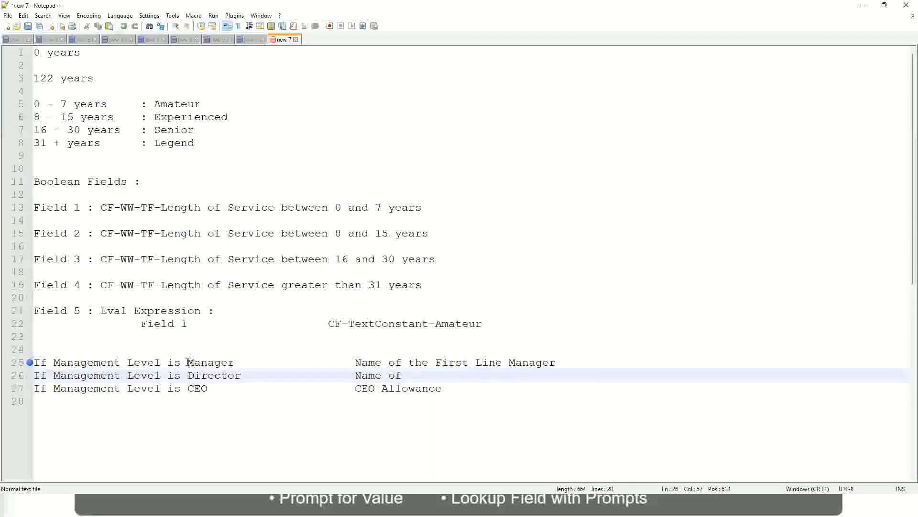
Step: Change First to Second in the Manager line's result, and complete the Director line's result as Name of Manager
{"action": "double_click", "coordinate": [450, 362]}
{"action": "type", "text": "Second"}
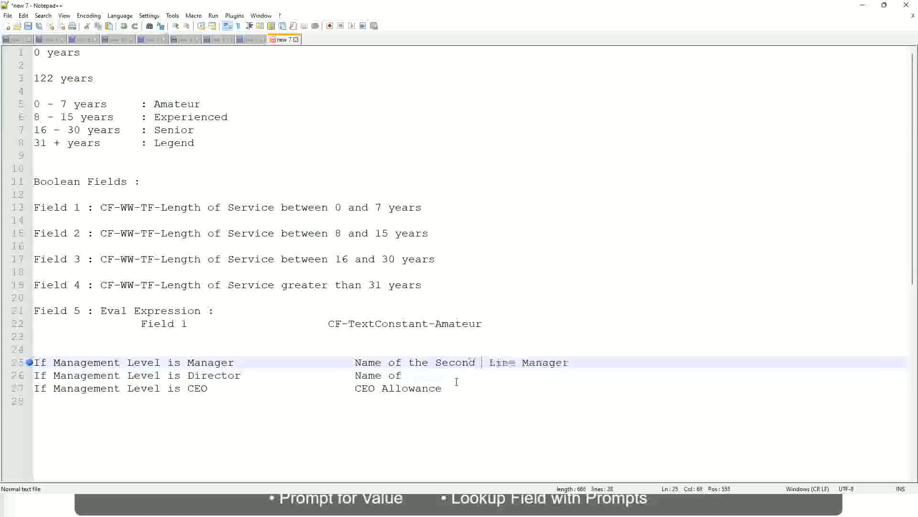
{"action": "key", "text": "BackSpace"}
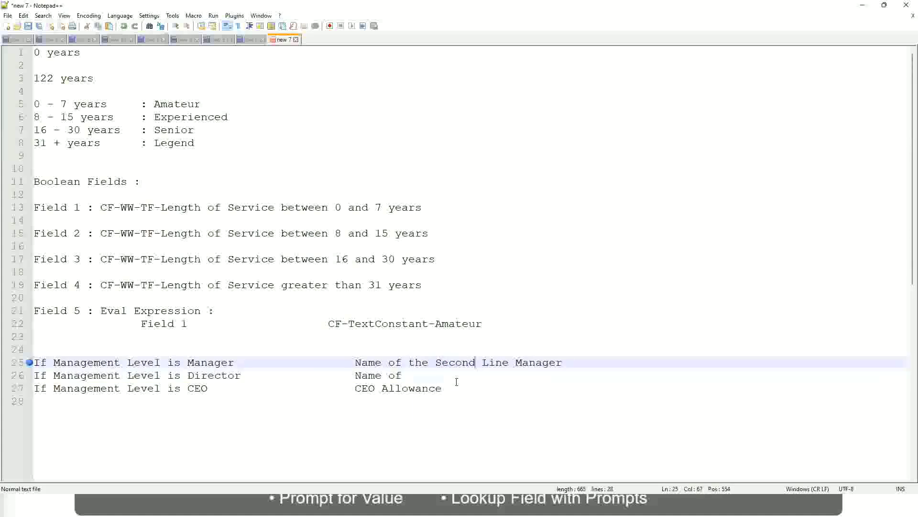
{"action": "left_click", "coordinate": [416, 375]}
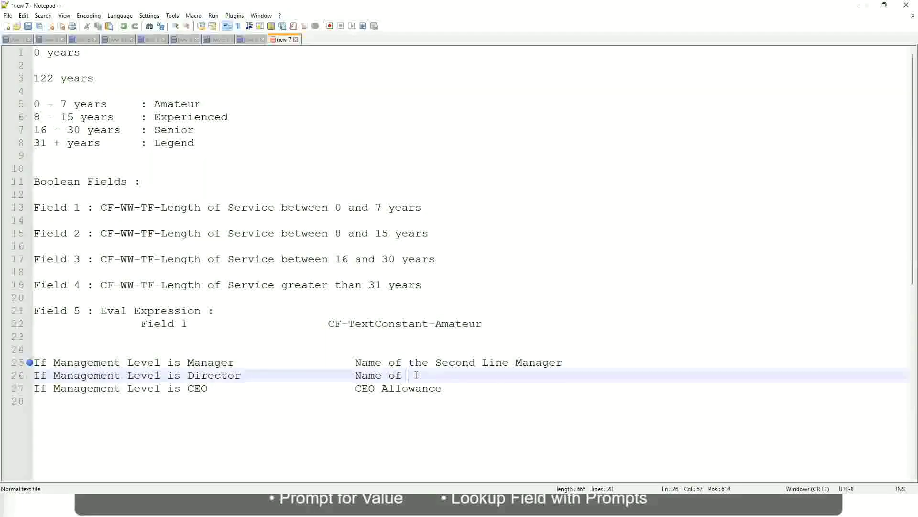
{"action": "type", "text": "Manager"}
Step: Replace the result on the CEO line with name of CEO/Himself/Herself
{"action": "left_click", "coordinate": [461, 388]}
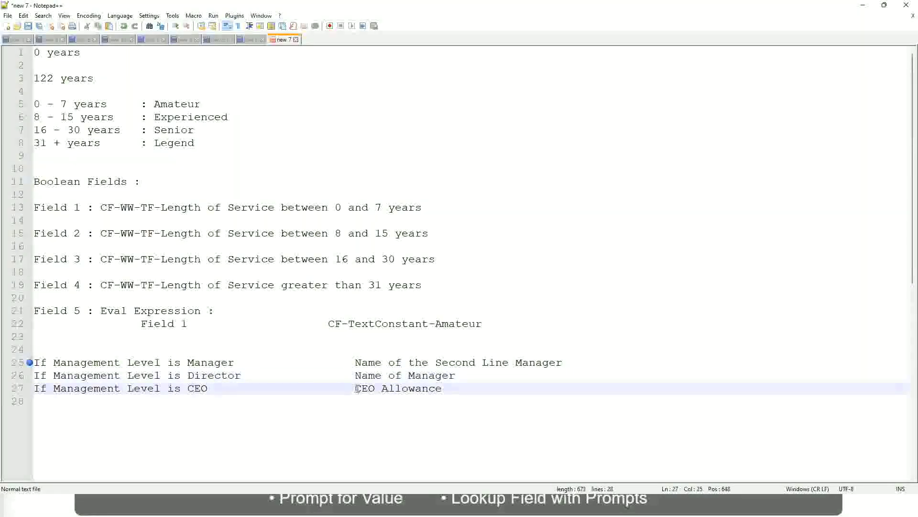
{"action": "left_click_drag", "start_coordinate": [355, 388], "coordinate": [454, 388]}
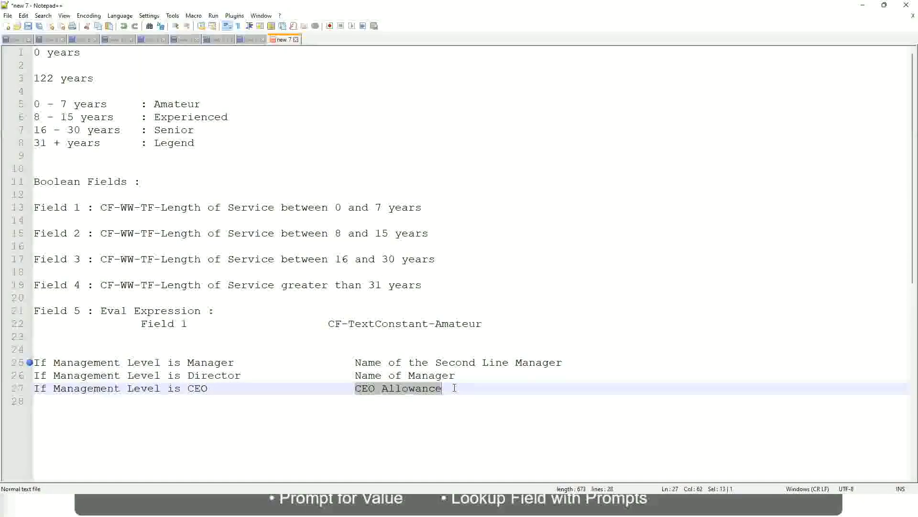
{"action": "type", "text": "name of CEO"}
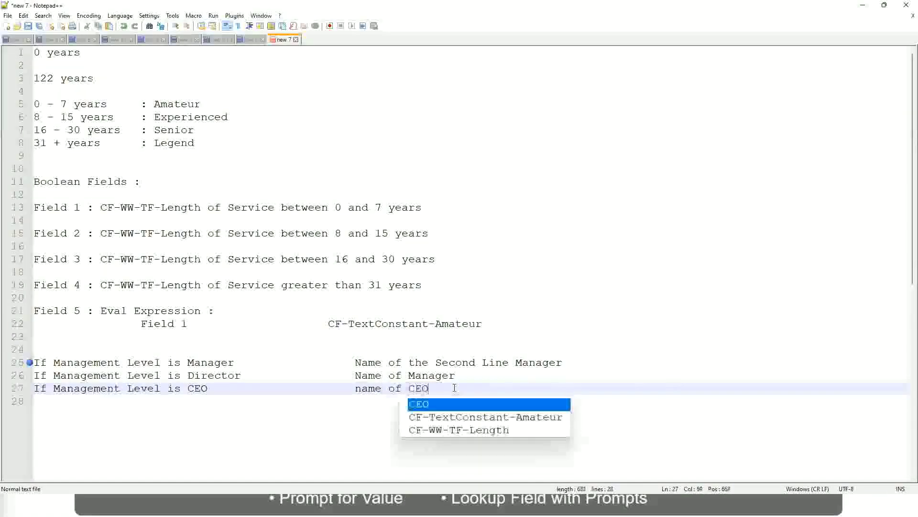
{"action": "key", "text": "BackSpace"}
{"action": "type", "text": "/"}
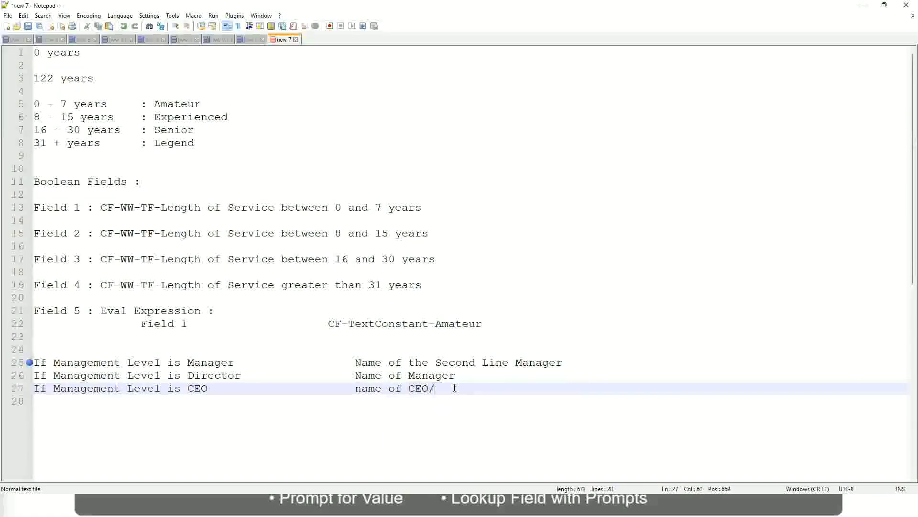
{"action": "type", "text": "Himself/Herself"}
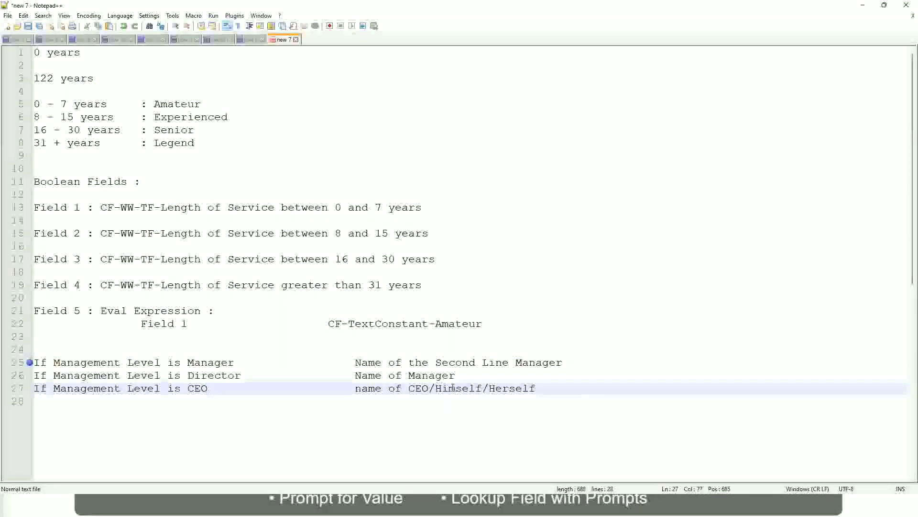
Step: Go through the Manager, Director and CEO conditions together with the result given for each management level
{"action": "left_click", "coordinate": [328, 389]}
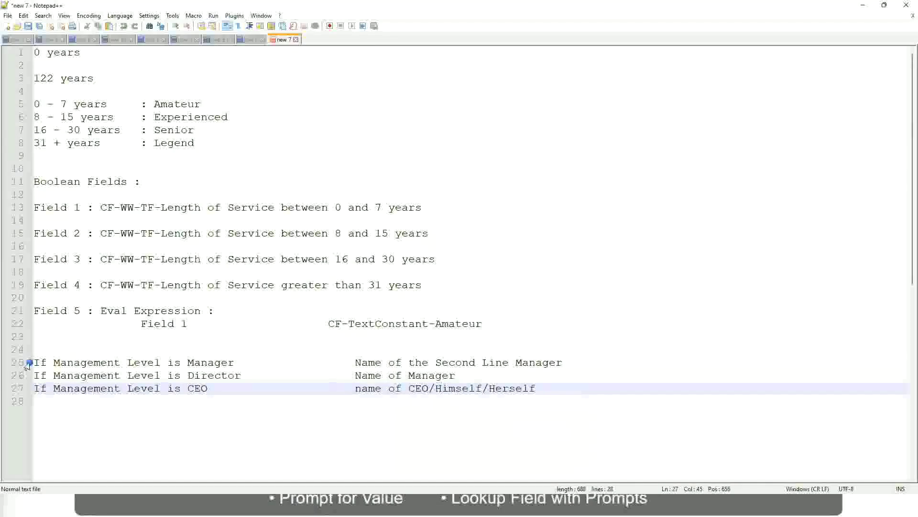
{"action": "left_click", "coordinate": [100, 363]}
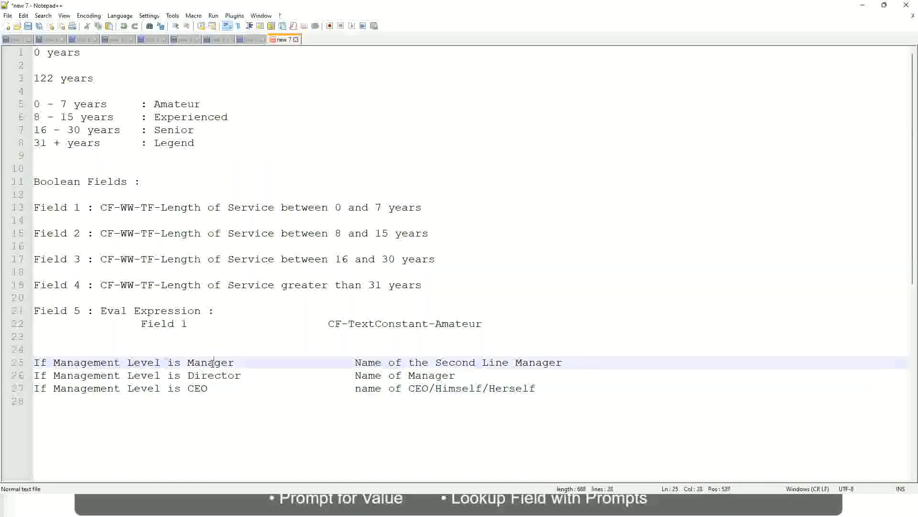
{"action": "left_click", "coordinate": [315, 369]}
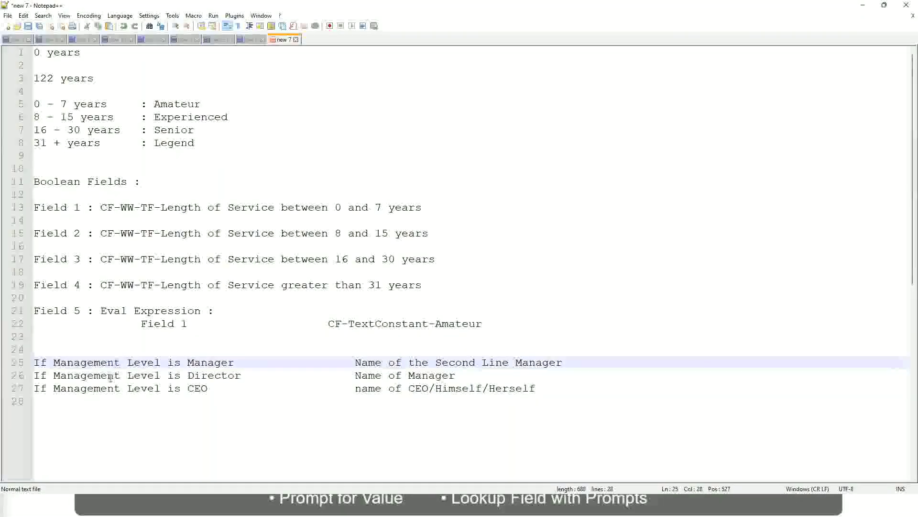
{"action": "left_click", "coordinate": [187, 375]}
{"action": "key", "text": "Right"}
{"action": "key", "text": "Right"}
{"action": "key", "text": "Right"}
{"action": "key", "text": "Right"}
{"action": "key", "text": "Right"}
{"action": "key", "text": "Right"}
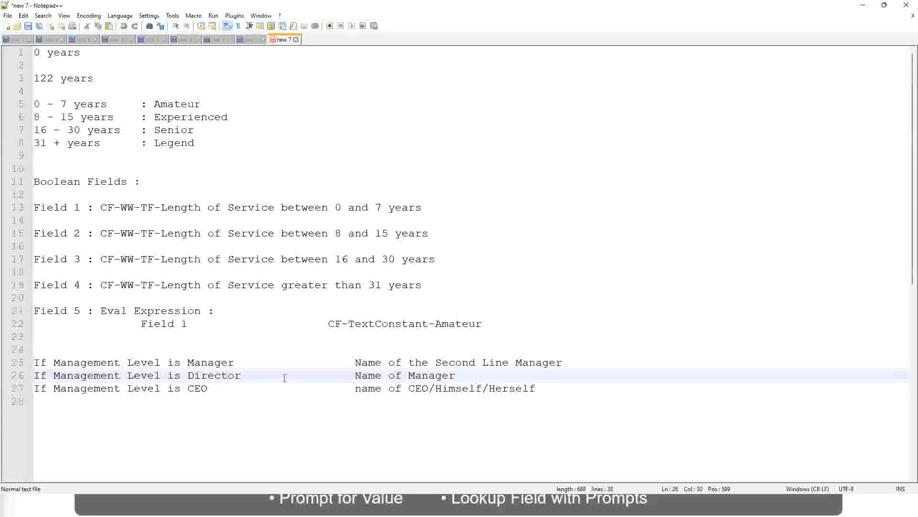
{"action": "left_click", "coordinate": [456, 375]}
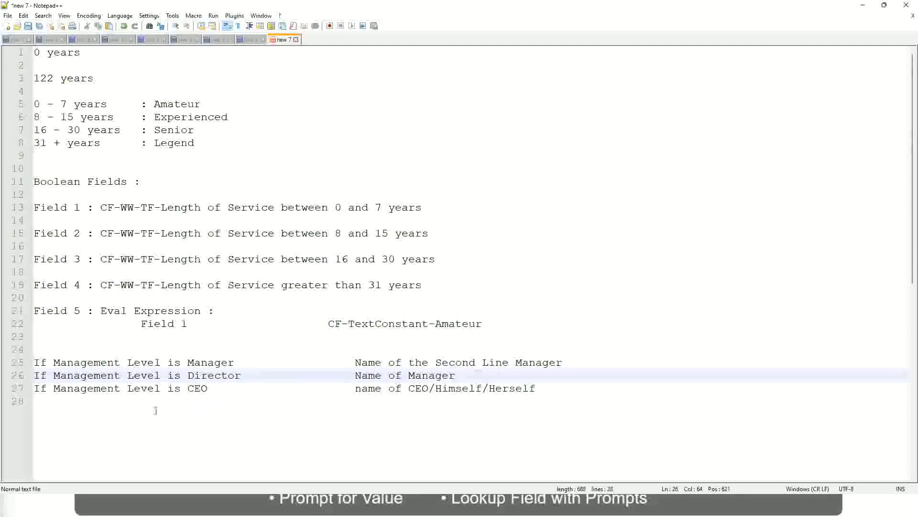
{"action": "left_click", "coordinate": [206, 376]}
{"action": "left_click", "coordinate": [199, 388]}
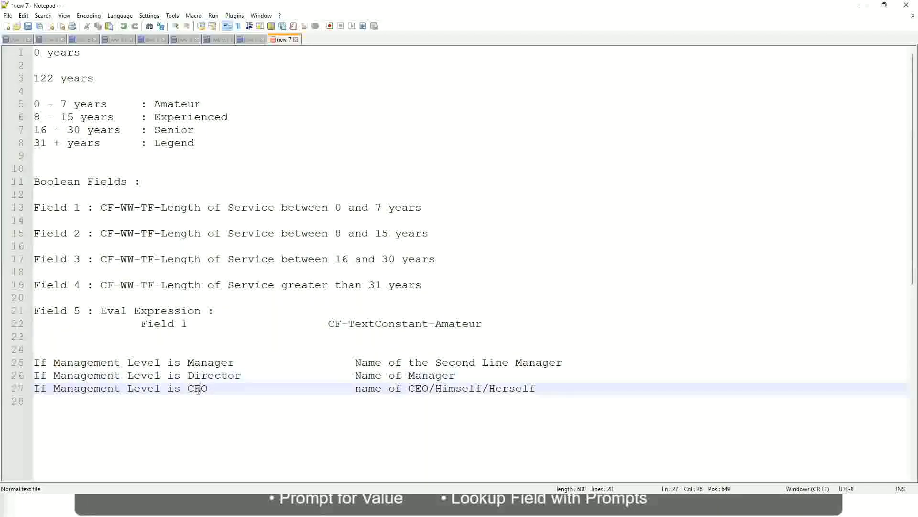
{"action": "left_click", "coordinate": [429, 389]}
{"action": "left_click", "coordinate": [541, 388]}
{"action": "left_click_drag", "start_coordinate": [558, 387], "coordinate": [32, 362]}
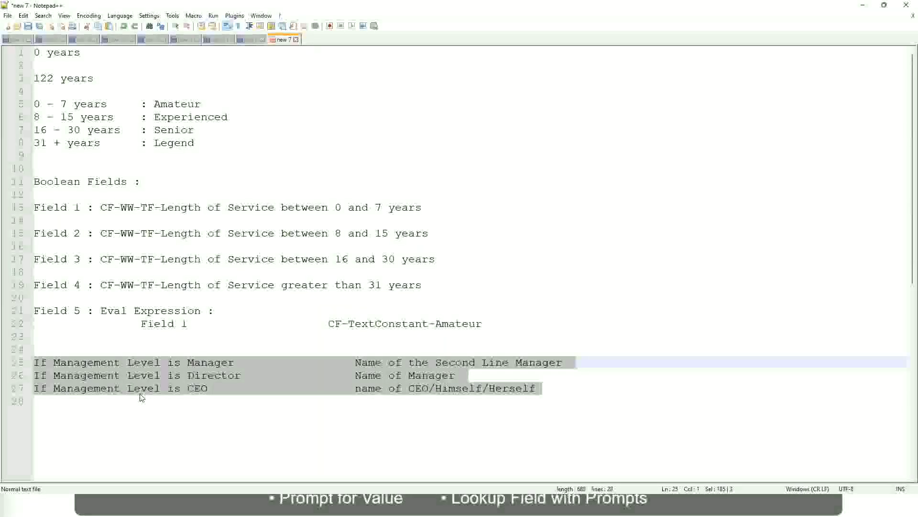
Step: Examine the Manager line's result text, Name of the Second Line Manager, against its condition
{"action": "left_click", "coordinate": [388, 364]}
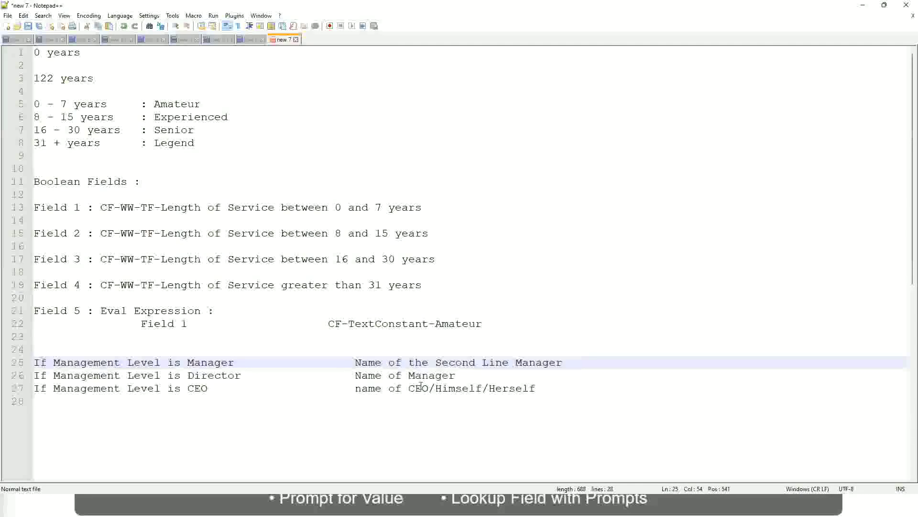
{"action": "left_click_drag", "start_coordinate": [355, 362], "coordinate": [563, 362]}
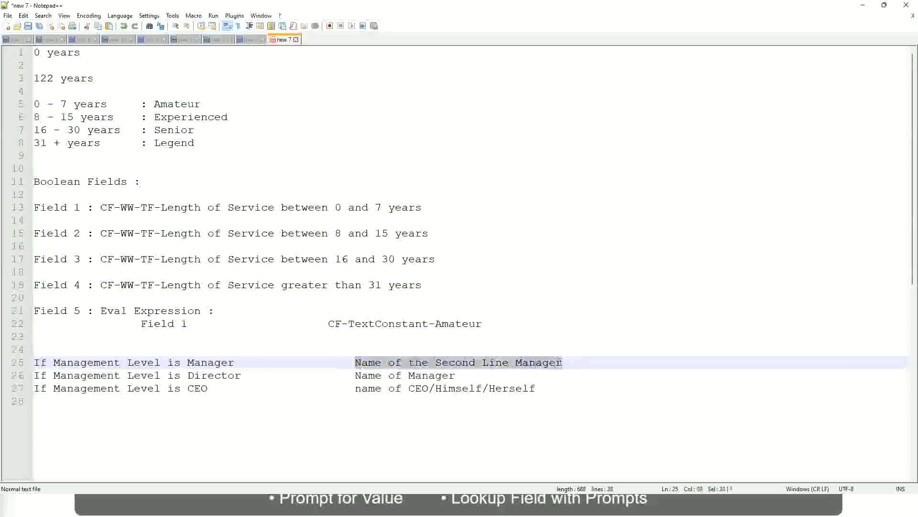
{"action": "left_click", "coordinate": [429, 365]}
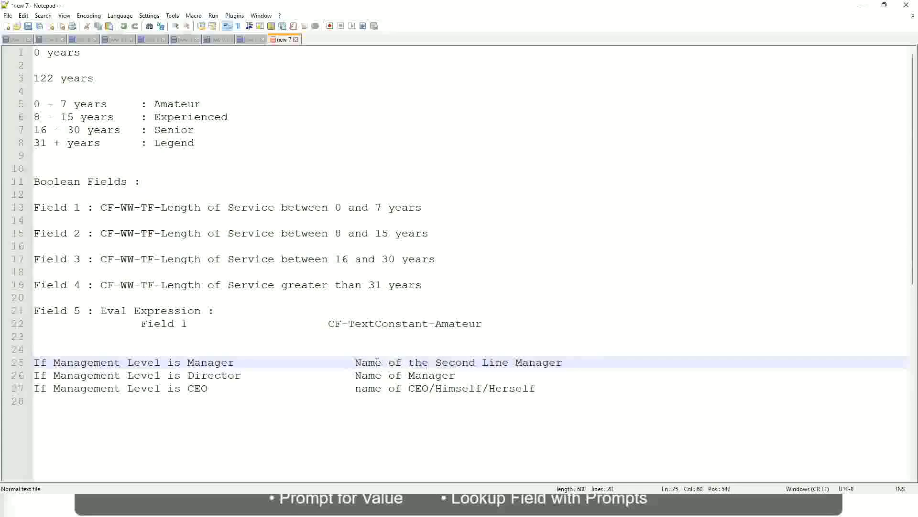
{"action": "left_click_drag", "start_coordinate": [355, 362], "coordinate": [565, 362]}
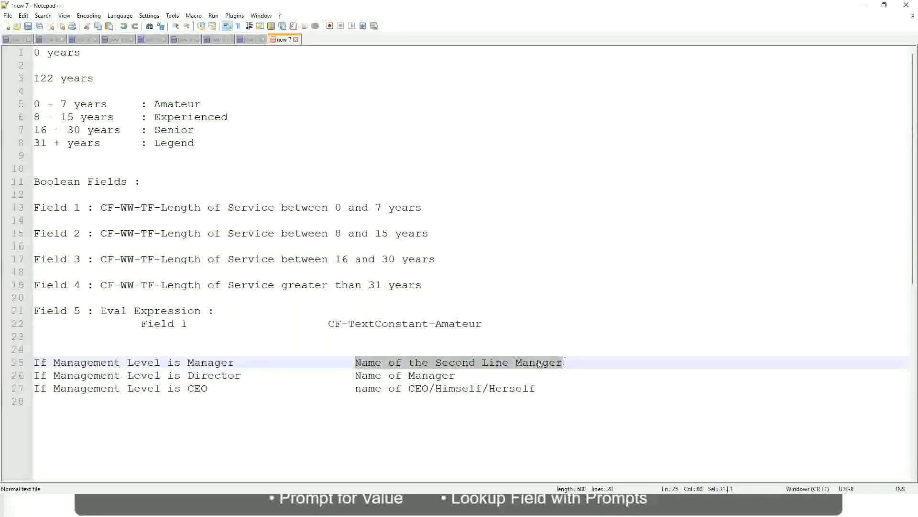
{"action": "left_click", "coordinate": [470, 364]}
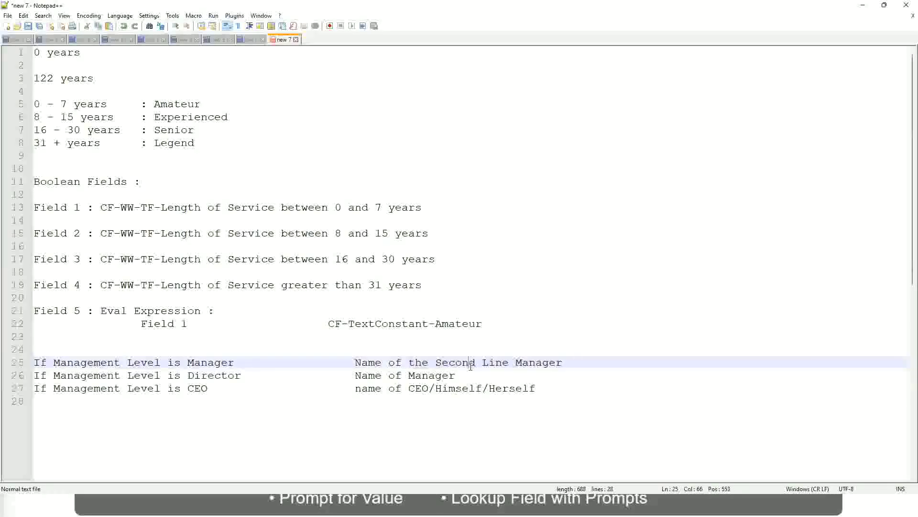
{"action": "left_click", "coordinate": [240, 362]}
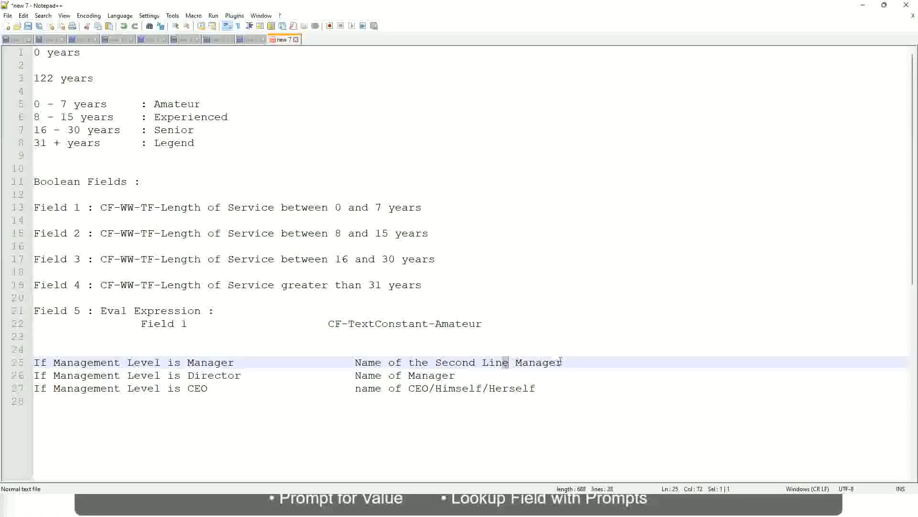
{"action": "left_click", "coordinate": [577, 359]}
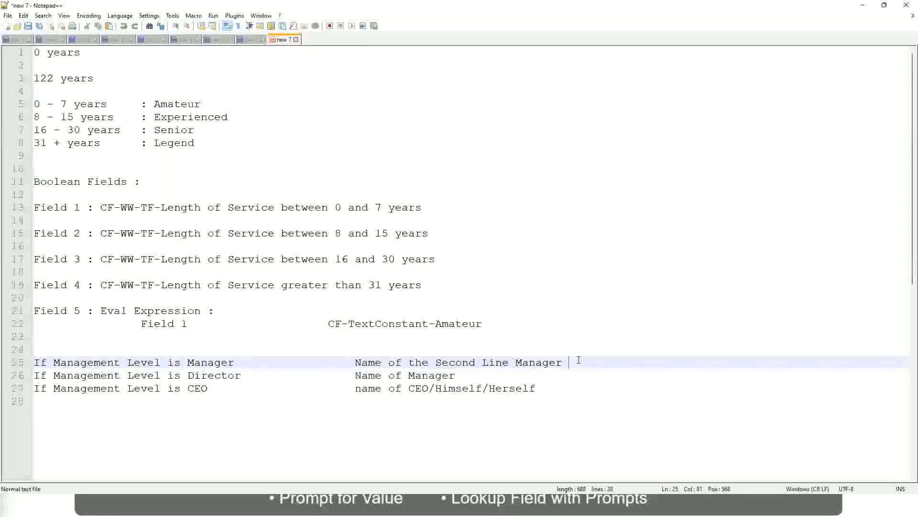
{"action": "left_click", "coordinate": [542, 362]}
Step: Compare the fixed experience band texts of the year ranges with the name results of the management-level conditions
{"action": "double_click", "coordinate": [176, 104]}
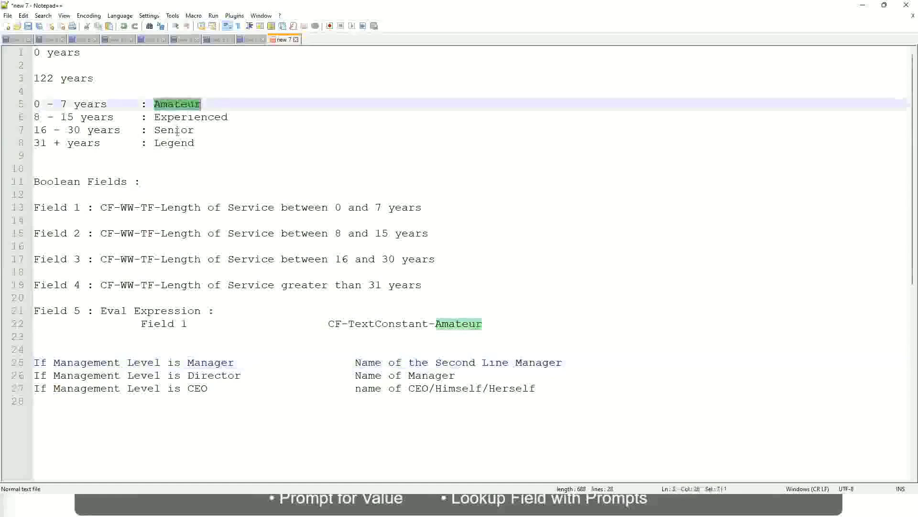
{"action": "double_click", "coordinate": [178, 117]}
{"action": "double_click", "coordinate": [177, 130]}
{"action": "left_click", "coordinate": [209, 139]}
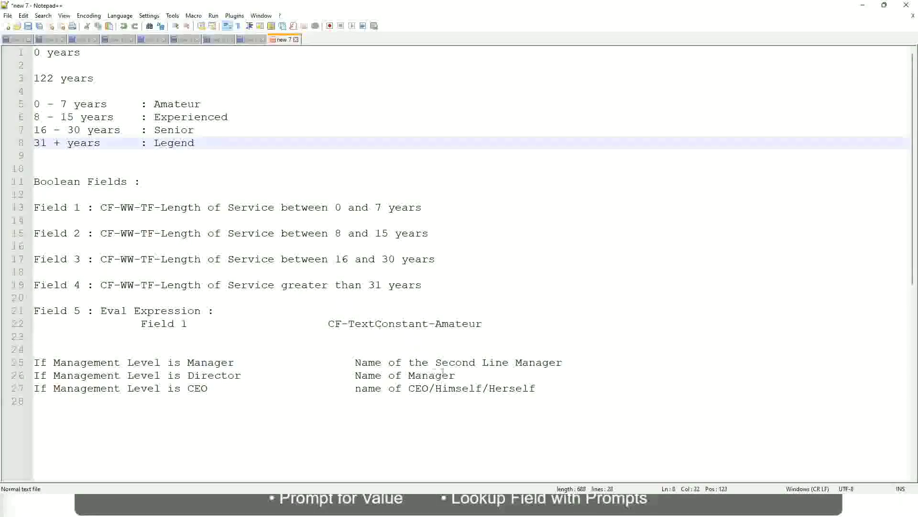
{"action": "left_click", "coordinate": [470, 388]}
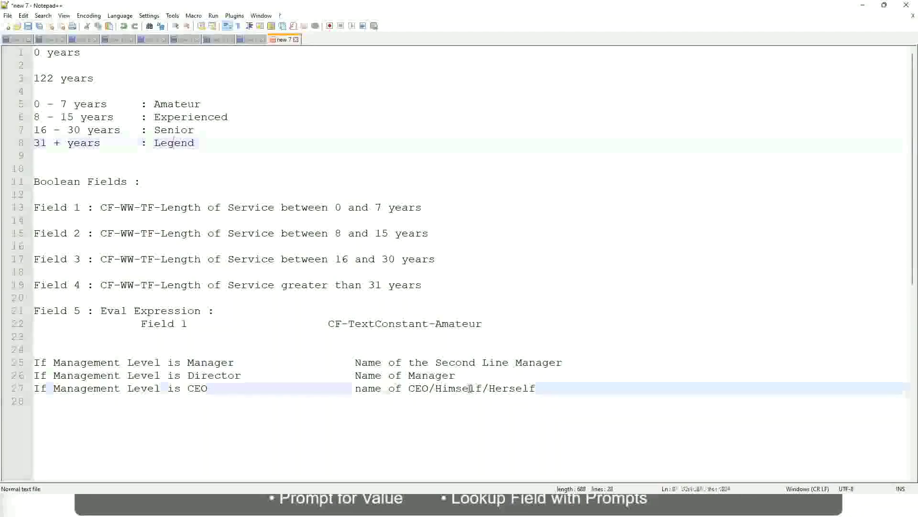
{"action": "left_click", "coordinate": [430, 375]}
{"action": "left_click", "coordinate": [440, 363]}
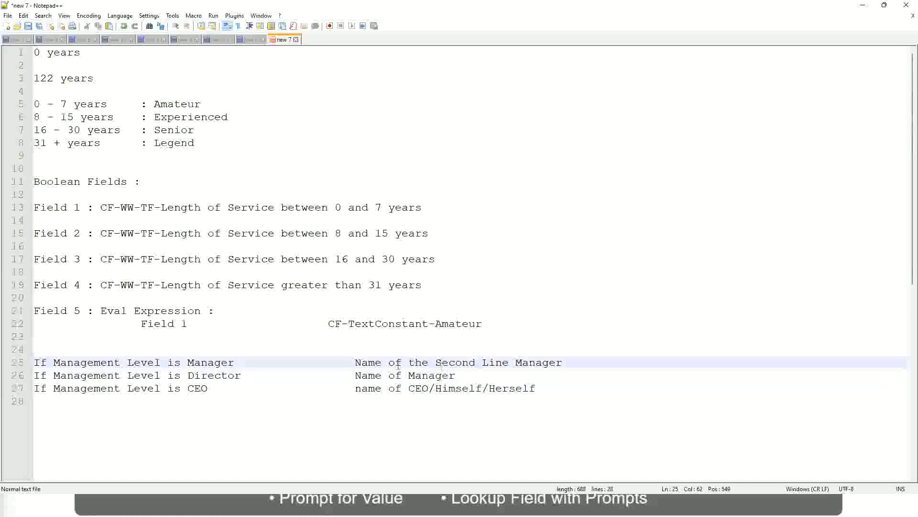
Step: Switch to Workday, copy the name of the saved Lookup Range Band field for experience bands, and finish its save confirmation
{"action": "left_click", "coordinate": [249, 381]}
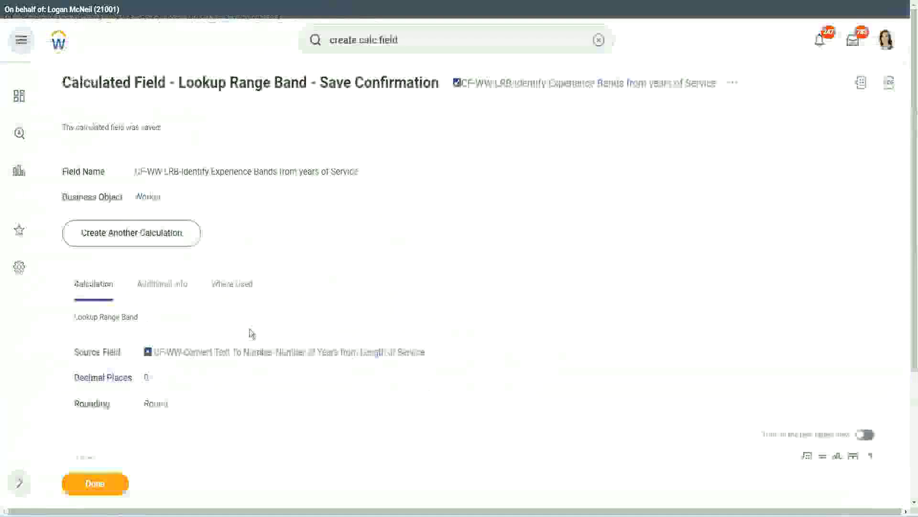
{"action": "scroll", "coordinate": [250, 334], "scroll_direction": "down", "scroll_amount": 3}
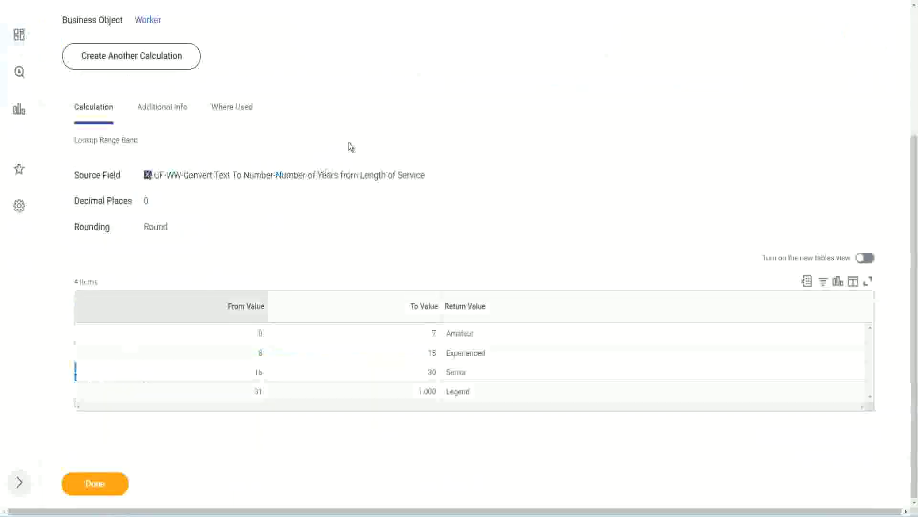
{"action": "scroll", "coordinate": [355, 186], "scroll_direction": "up", "scroll_amount": 3}
{"action": "right_click", "coordinate": [540, 93]}
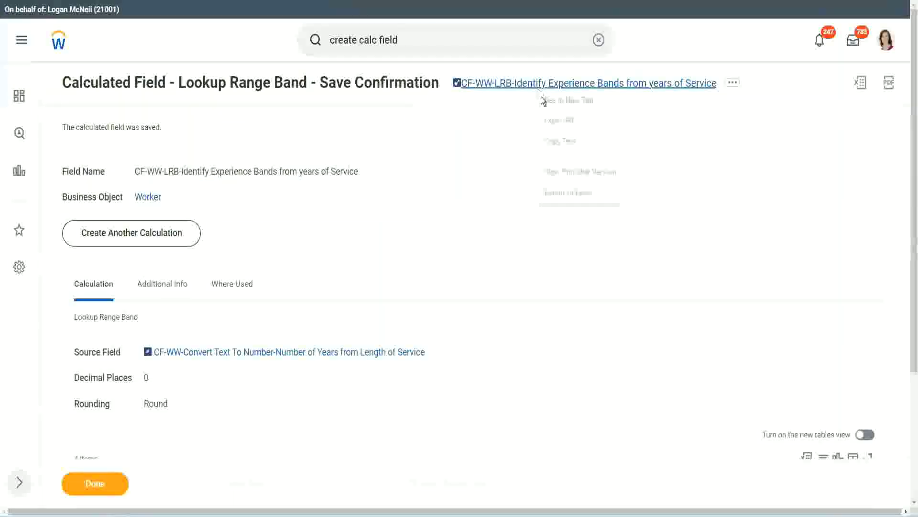
{"action": "left_click", "coordinate": [569, 145]}
{"action": "left_click", "coordinate": [88, 492]}
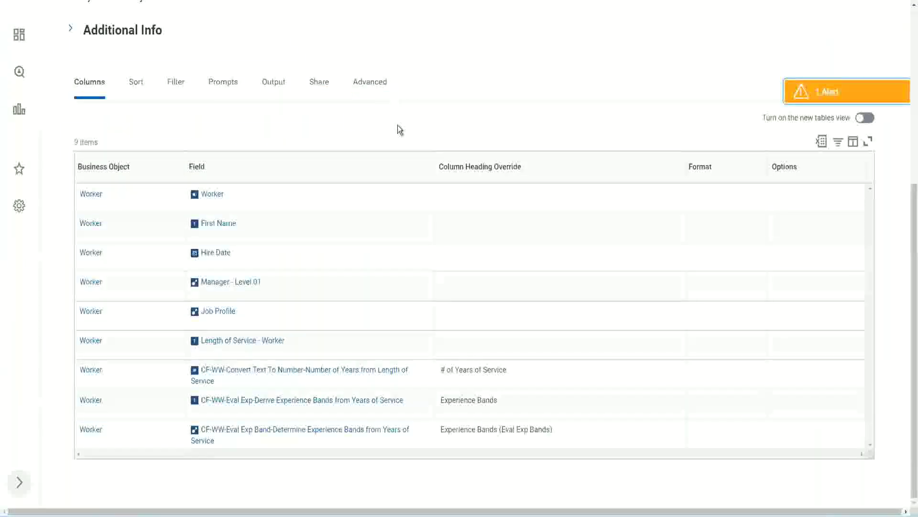
Step: Open the WW Employee Details custom report for editing
{"action": "scroll", "coordinate": [398, 125], "scroll_direction": "up", "scroll_amount": 6}
{"action": "left_click", "coordinate": [316, 103]}
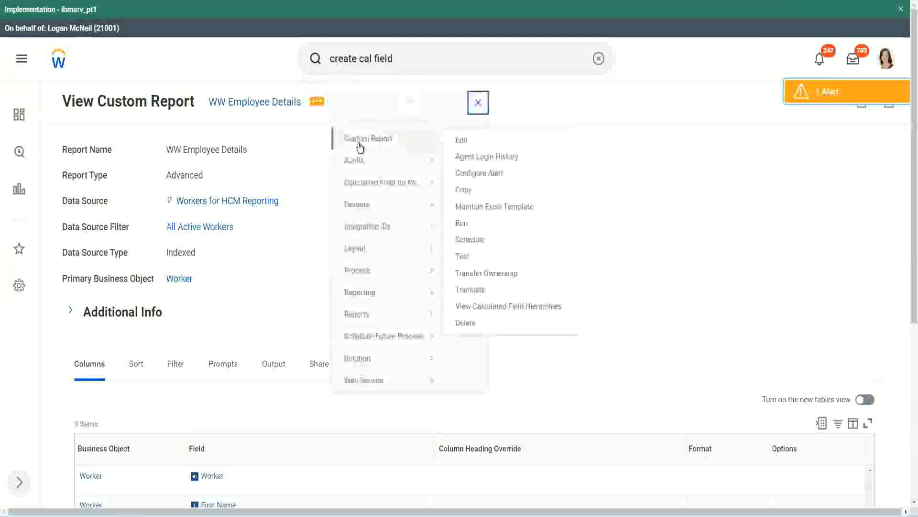
{"action": "left_click", "coordinate": [463, 140]}
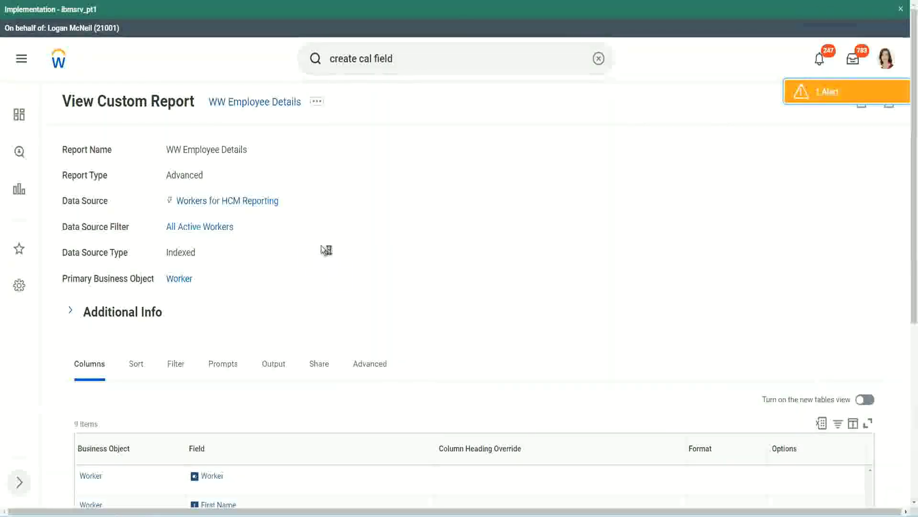
{"action": "scroll", "coordinate": [349, 249], "scroll_direction": "down", "scroll_amount": 5}
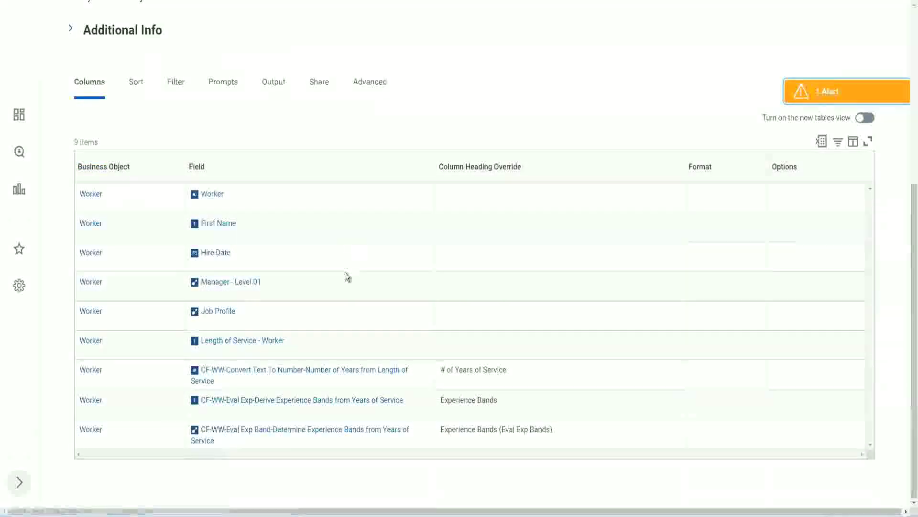
Step: Add a Worker column after the last report column, using the copied field CF-WW-LRB-Identify Experience Bands from years of Service
{"action": "scroll", "coordinate": [344, 263], "scroll_direction": "down", "scroll_amount": 5}
{"action": "scroll", "coordinate": [343, 263], "scroll_direction": "down", "scroll_amount": 3}
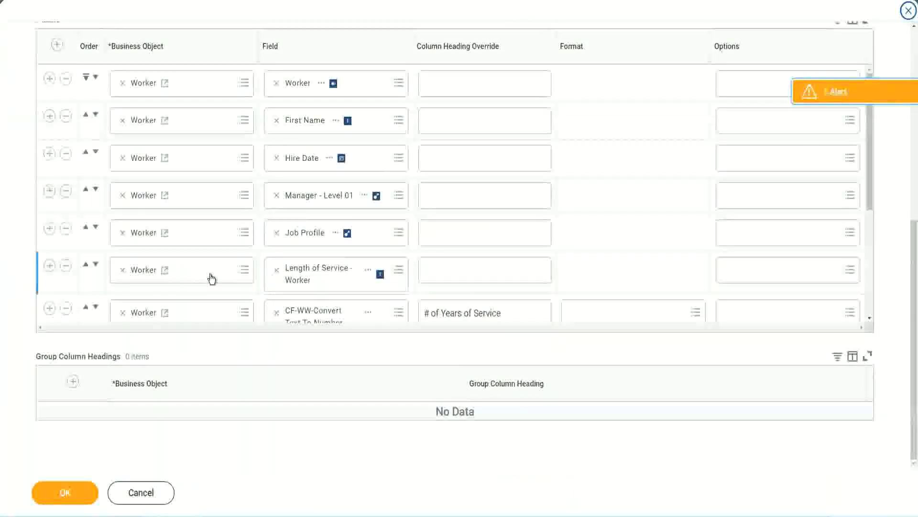
{"action": "scroll", "coordinate": [140, 286], "scroll_direction": "down", "scroll_amount": 4}
{"action": "left_click", "coordinate": [49, 256]}
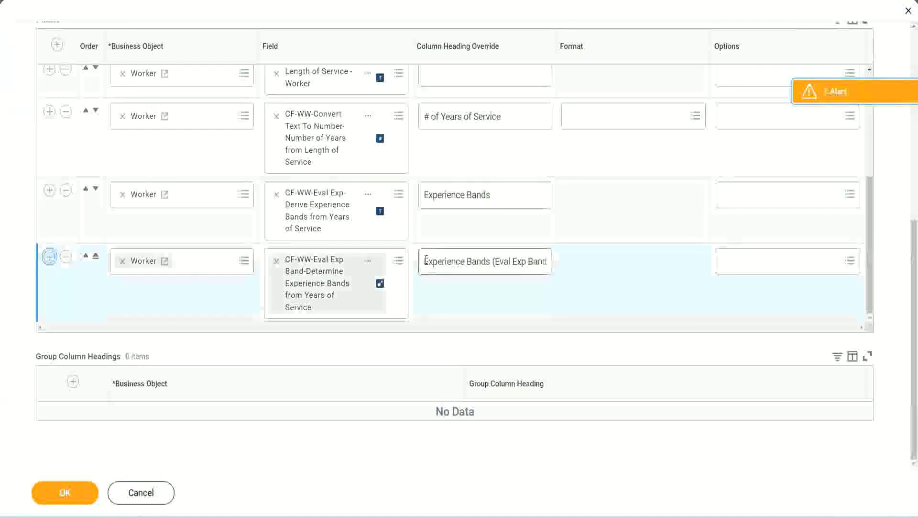
{"action": "left_click", "coordinate": [312, 305]}
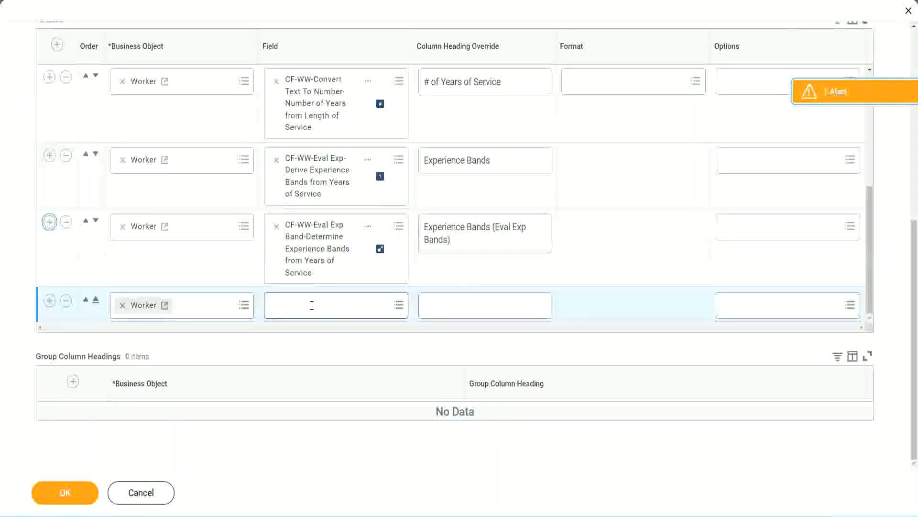
{"action": "key", "text": "ctrl+v"}
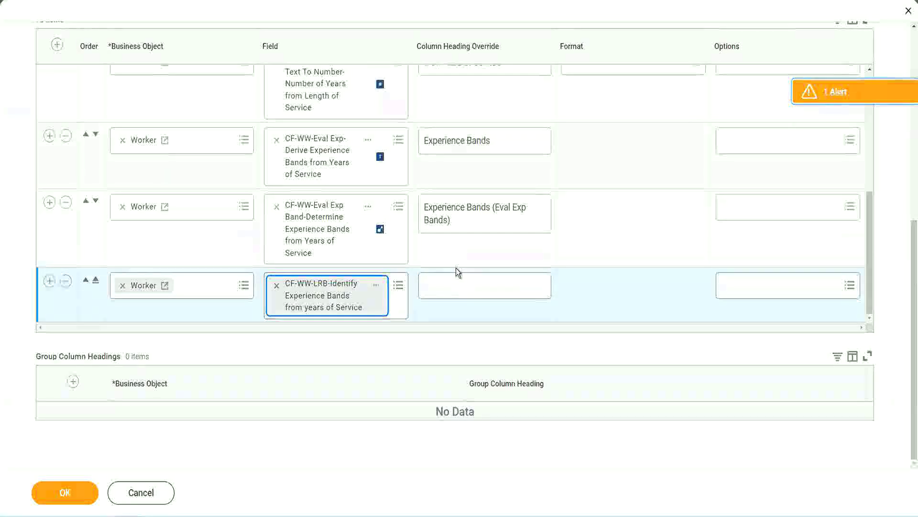
Step: Set the new lookup range band column's heading override to Experience Bands (LRB)
{"action": "left_click", "coordinate": [459, 279]}
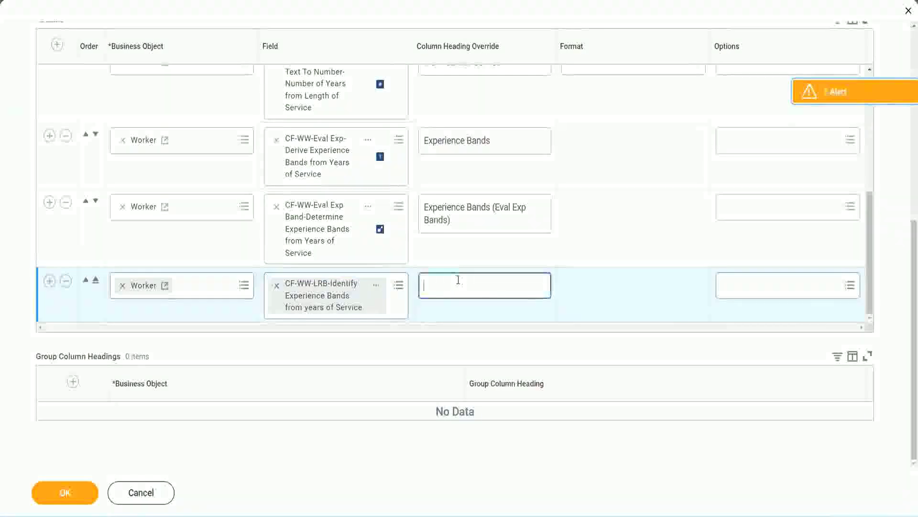
{"action": "type", "text": "Ex"}
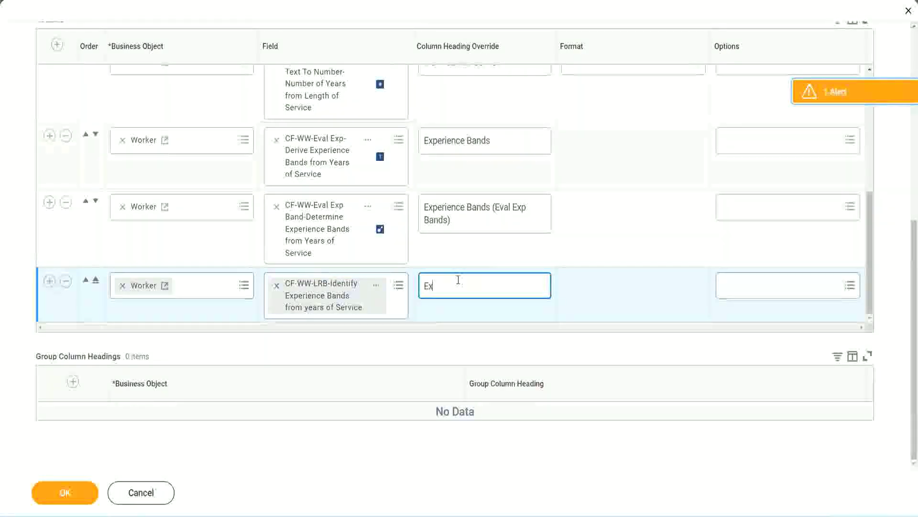
{"action": "type", "text": "pernerice"}
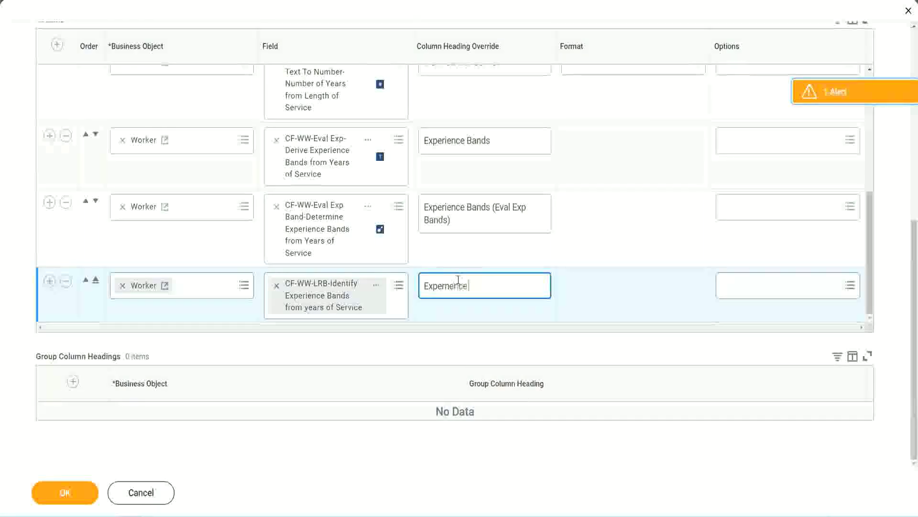
{"action": "key", "text": "BackSpace"}
{"action": "key", "text": "BackSpace"}
{"action": "key", "text": "BackSpace"}
{"action": "key", "text": "BackSpace"}
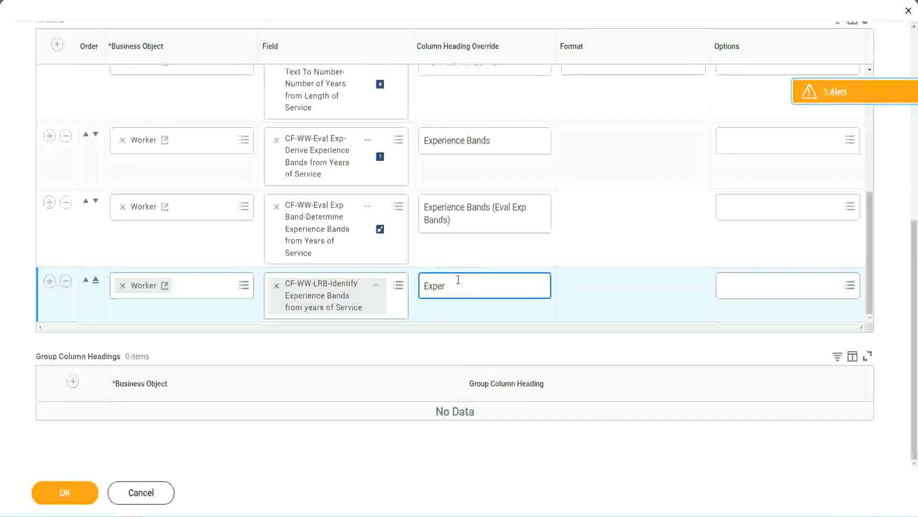
{"action": "type", "text": "ience Bands"}
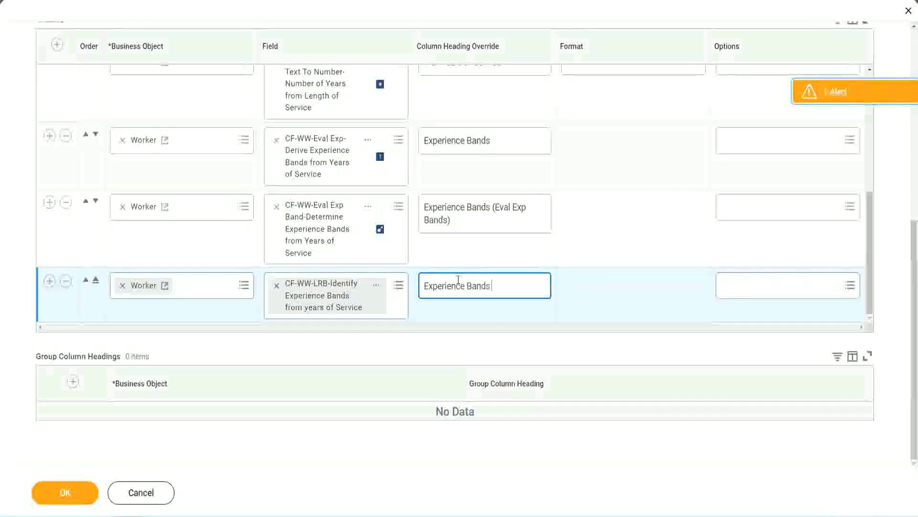
{"action": "type", "text": " (LRB)"}
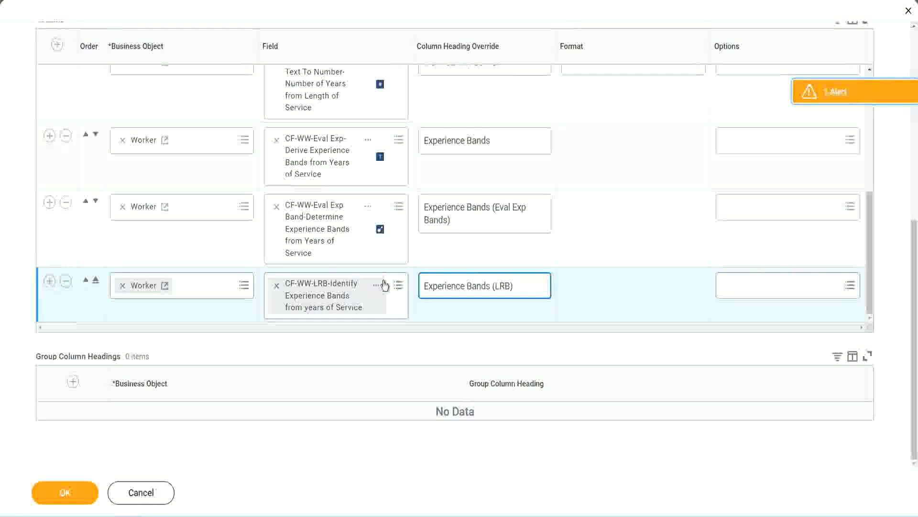
Step: Save the report changes and run WW Employee Details with the worker type prompts left blank
{"action": "left_click", "coordinate": [81, 503]}
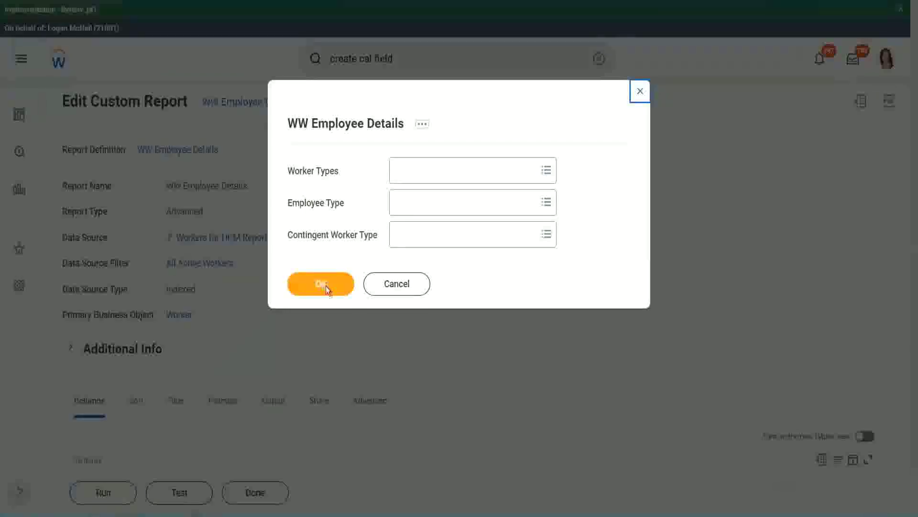
{"action": "left_click", "coordinate": [326, 286]}
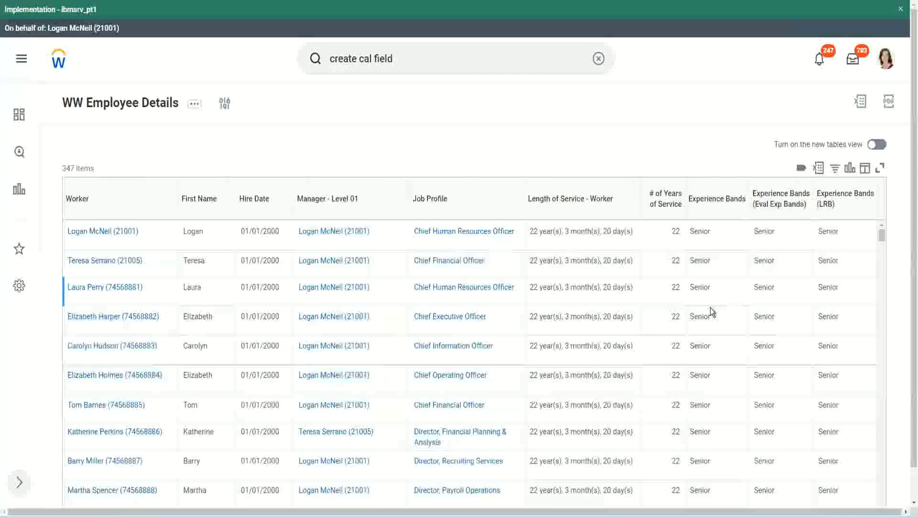
Step: Compare the Experience Bands, Experience Bands (Eval Exp Bands) and Experience Bands (LRB) values across the workers in the report output
{"action": "double_click", "coordinate": [700, 232]}
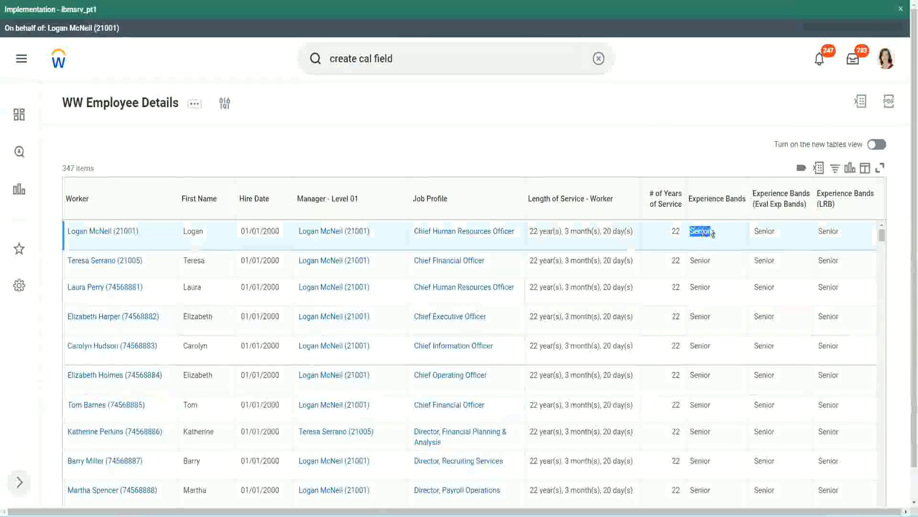
{"action": "left_click", "coordinate": [766, 236]}
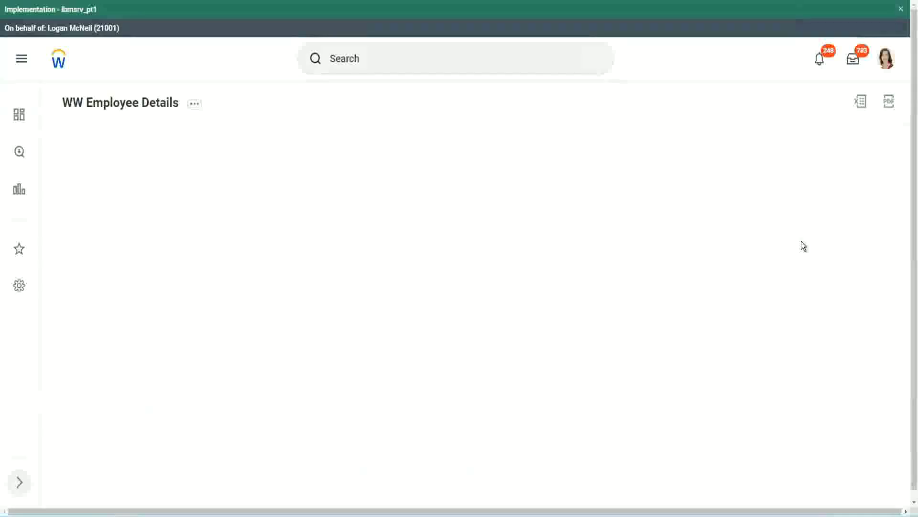
{"action": "scroll", "coordinate": [798, 268], "scroll_direction": "down", "scroll_amount": 10}
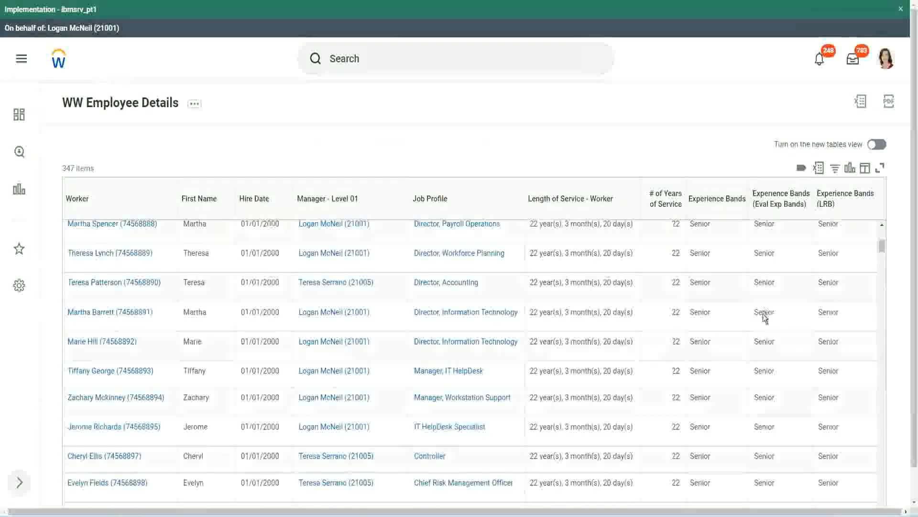
{"action": "scroll", "coordinate": [761, 328], "scroll_direction": "down", "scroll_amount": 3}
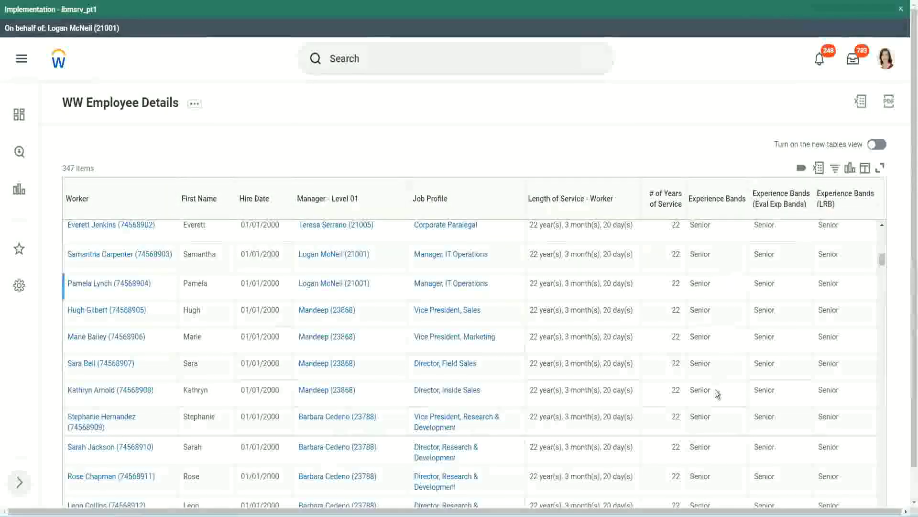
{"action": "scroll", "coordinate": [715, 426], "scroll_direction": "down", "scroll_amount": 3}
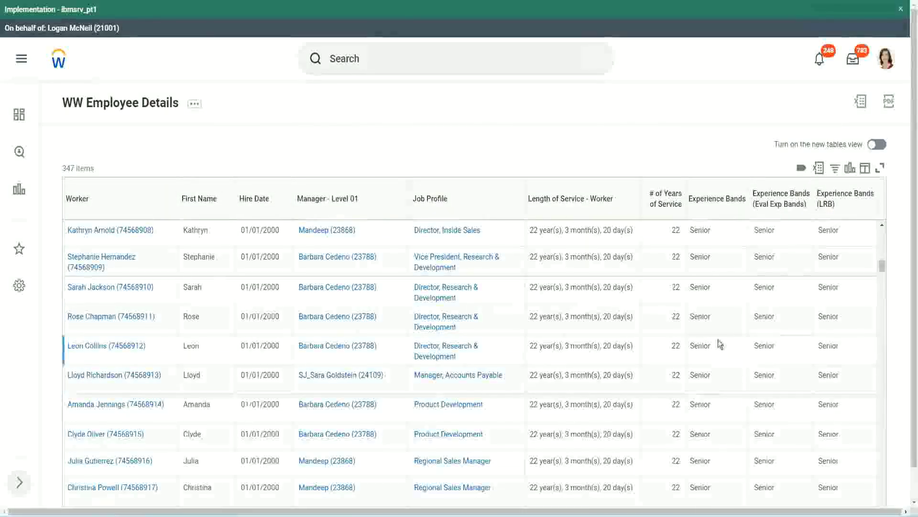
{"action": "scroll", "coordinate": [718, 340], "scroll_direction": "down", "scroll_amount": 1}
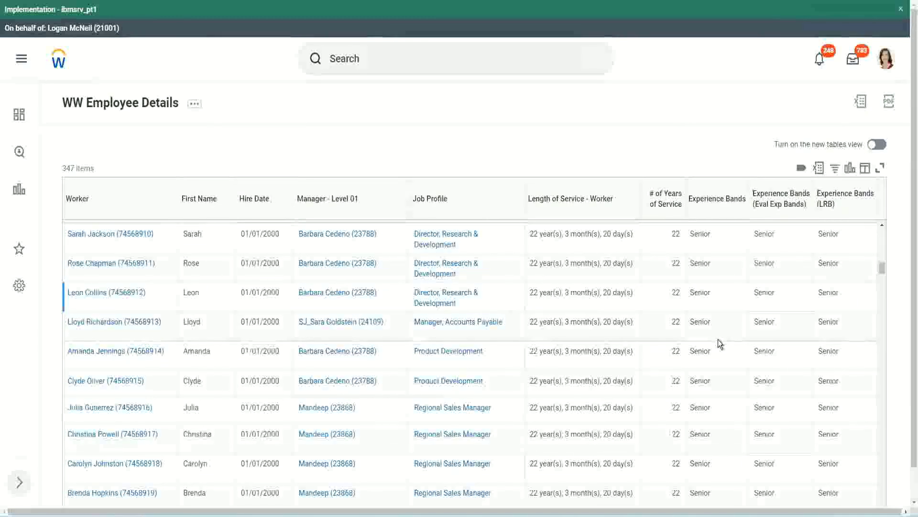